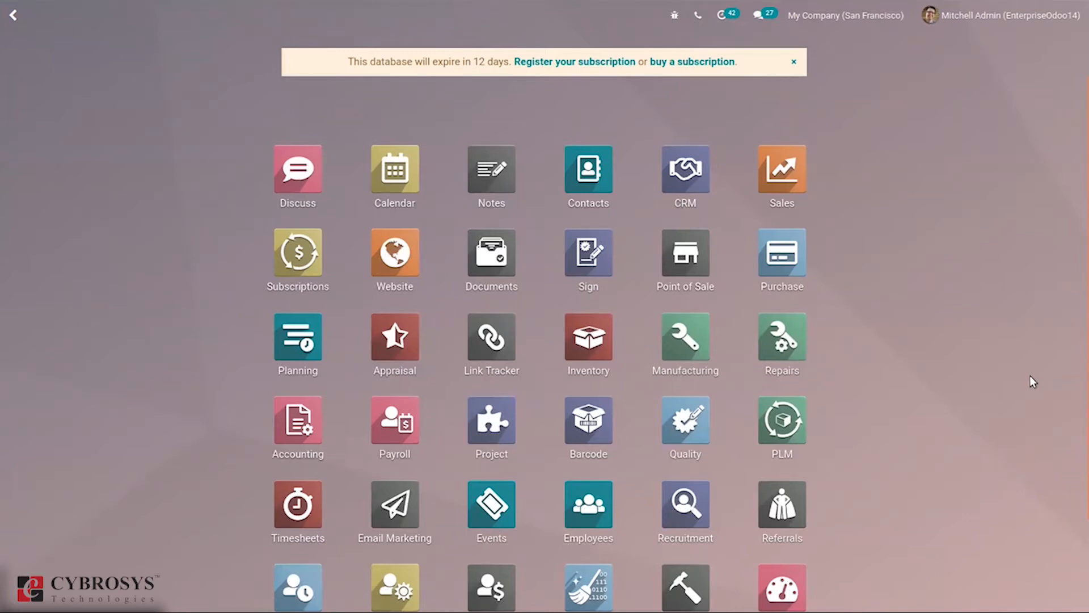
# Step: Open the Manufacturing app, view Drill Station 1's manufacturing orders through Plan Orders, and return to the Work Centers Overview
pyautogui.write('ma')
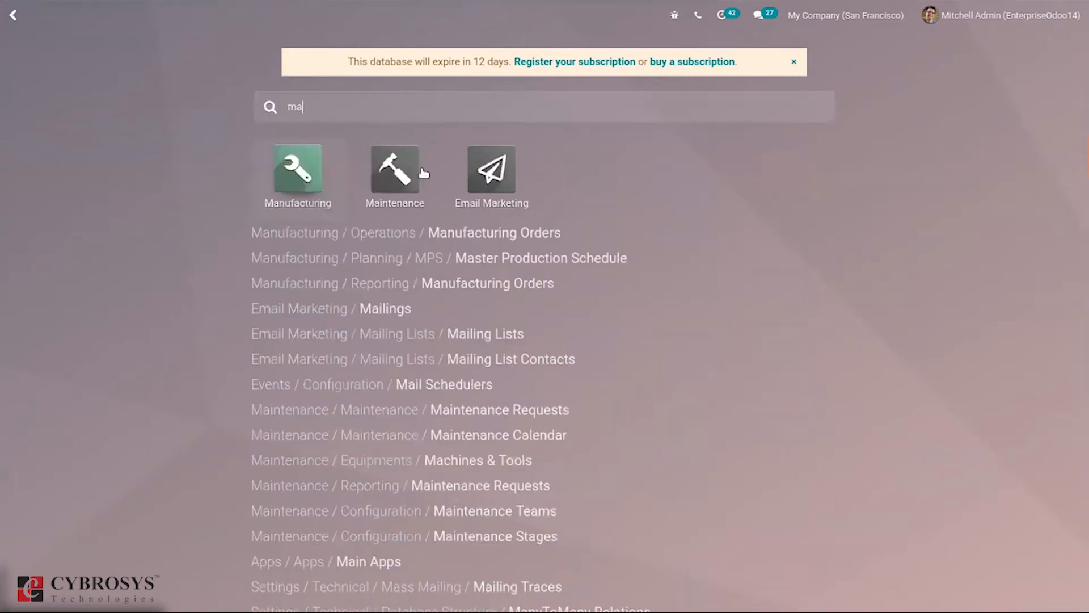
pyautogui.click(281, 171)
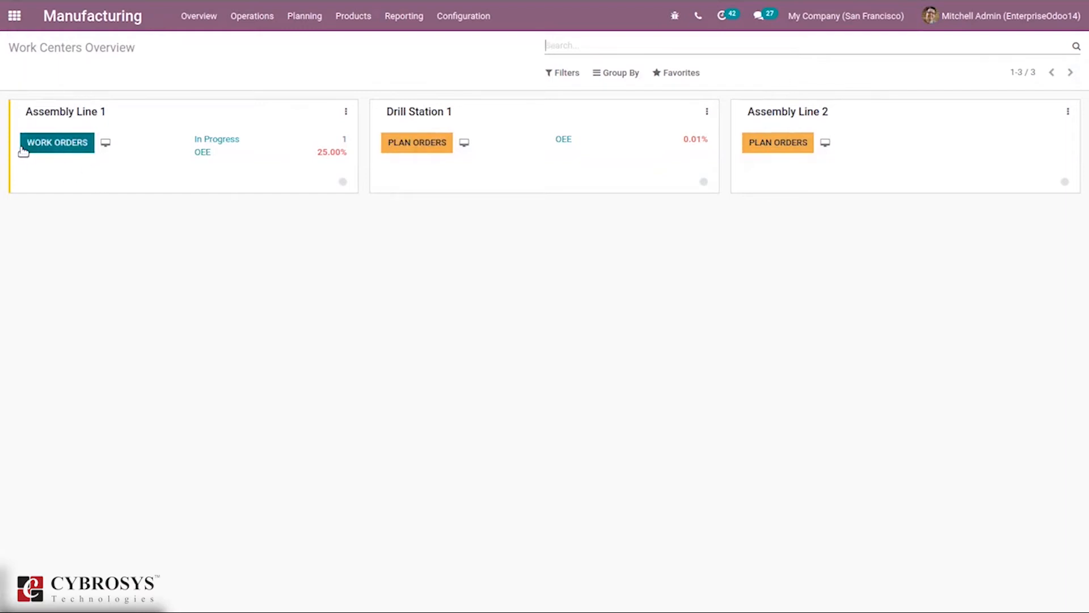
pyautogui.click(429, 142)
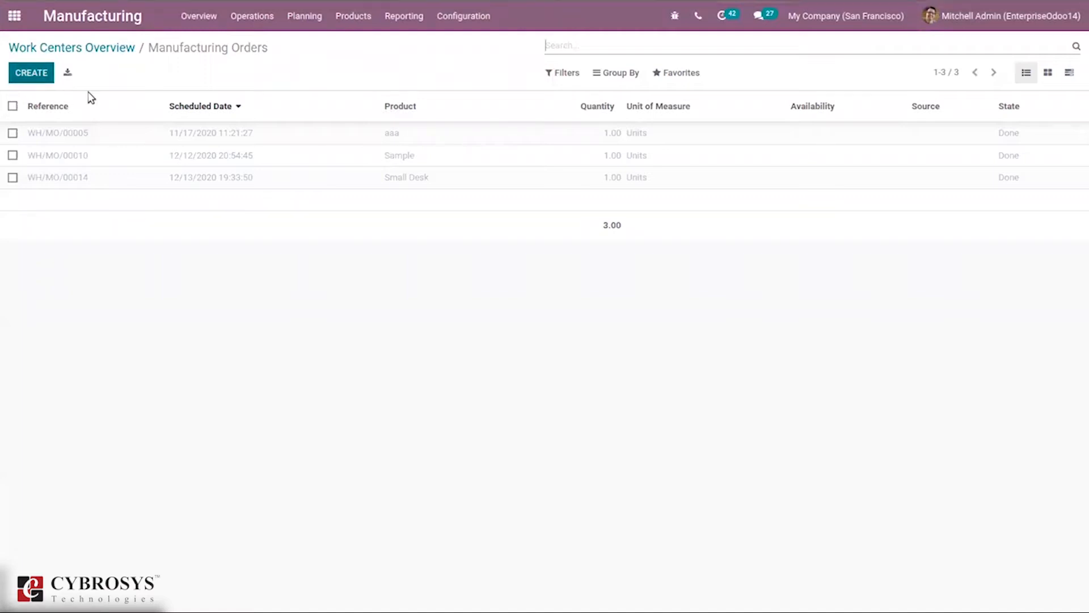
pyautogui.click(111, 47)
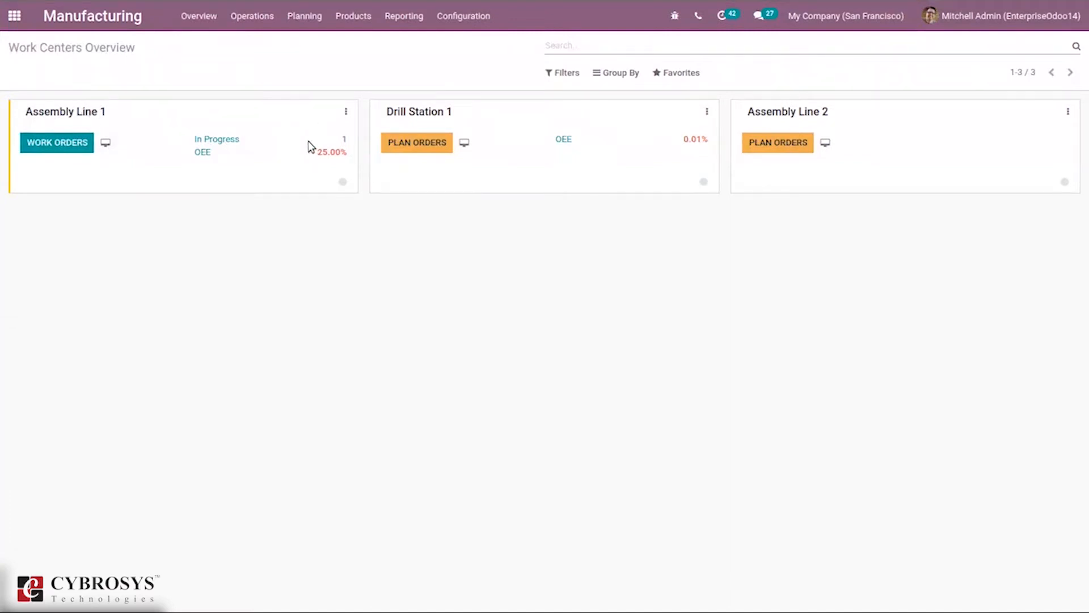
# Step: View Assembly Line 1's WH/MO/00002 assembly work order and its work order list, ending on the Work Centers Overview
pyautogui.click(40, 147)
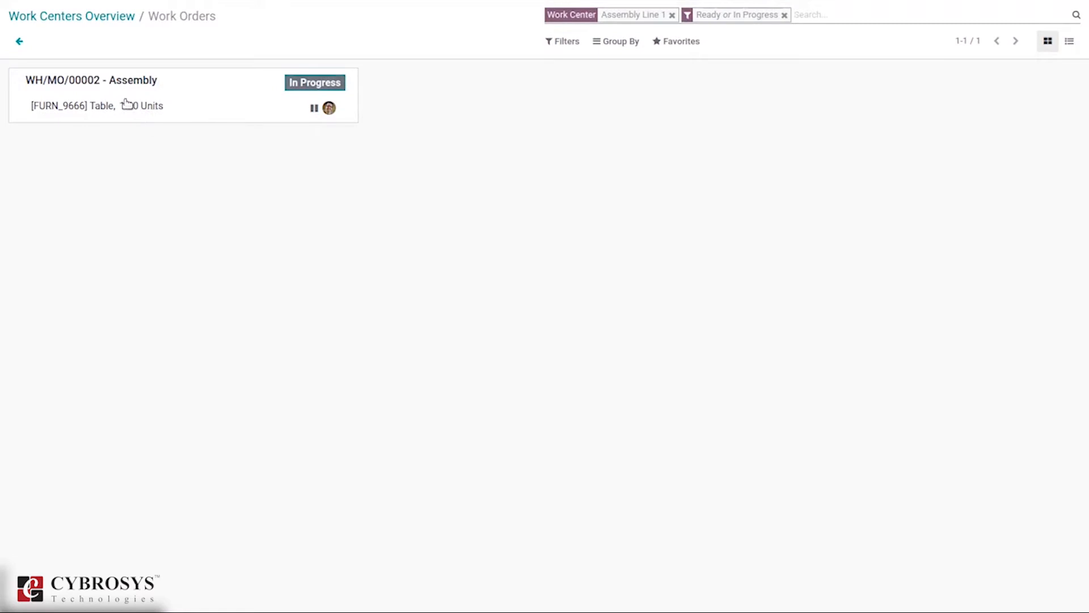
pyautogui.click(212, 95)
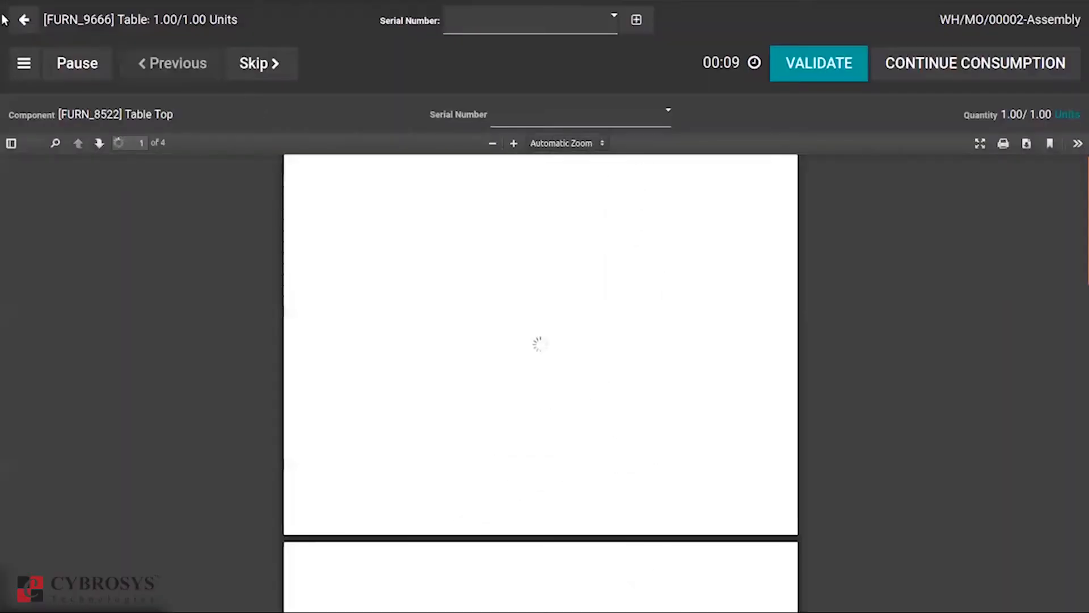
pyautogui.click(23, 19)
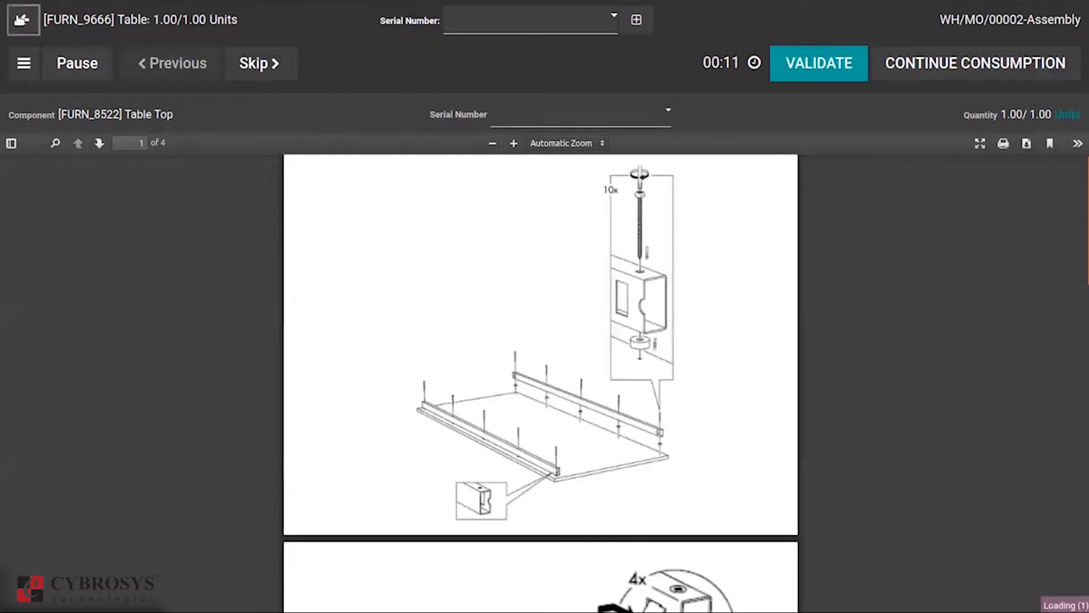
pyautogui.click(19, 41)
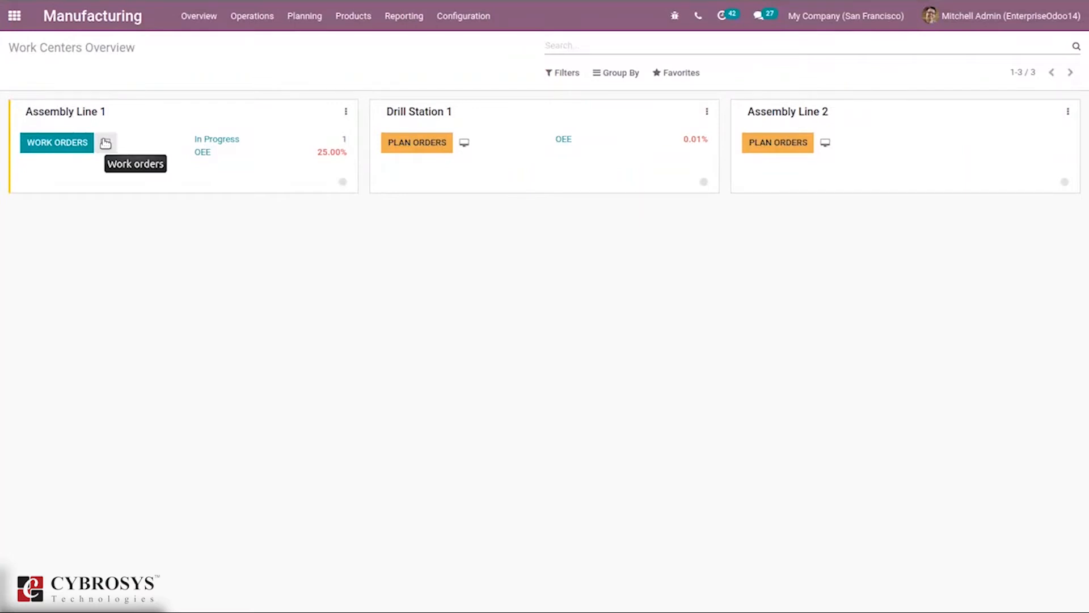
pyautogui.click(106, 143)
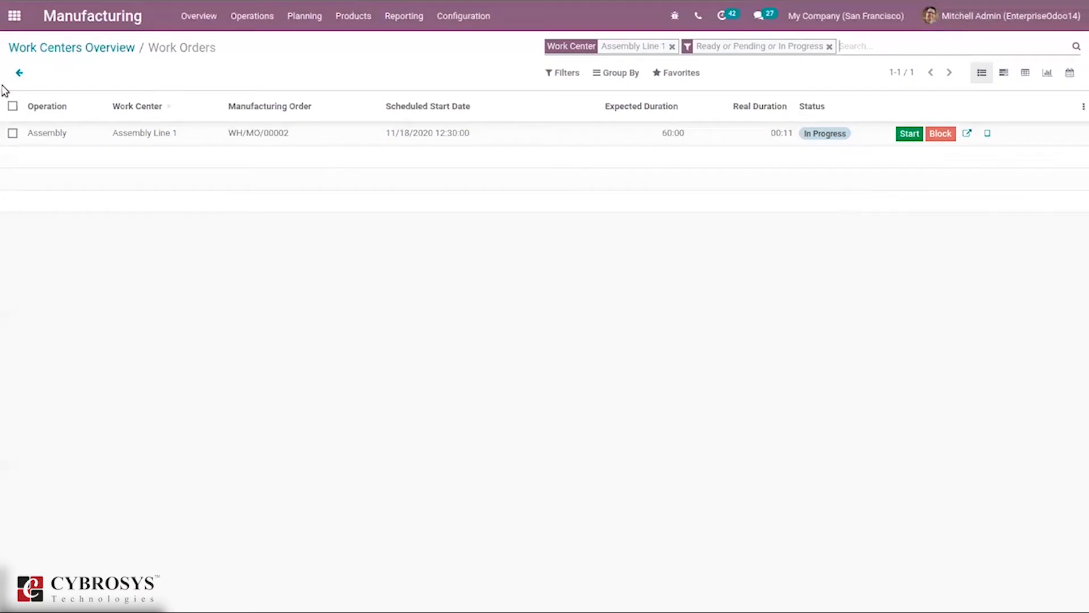
pyautogui.click(123, 46)
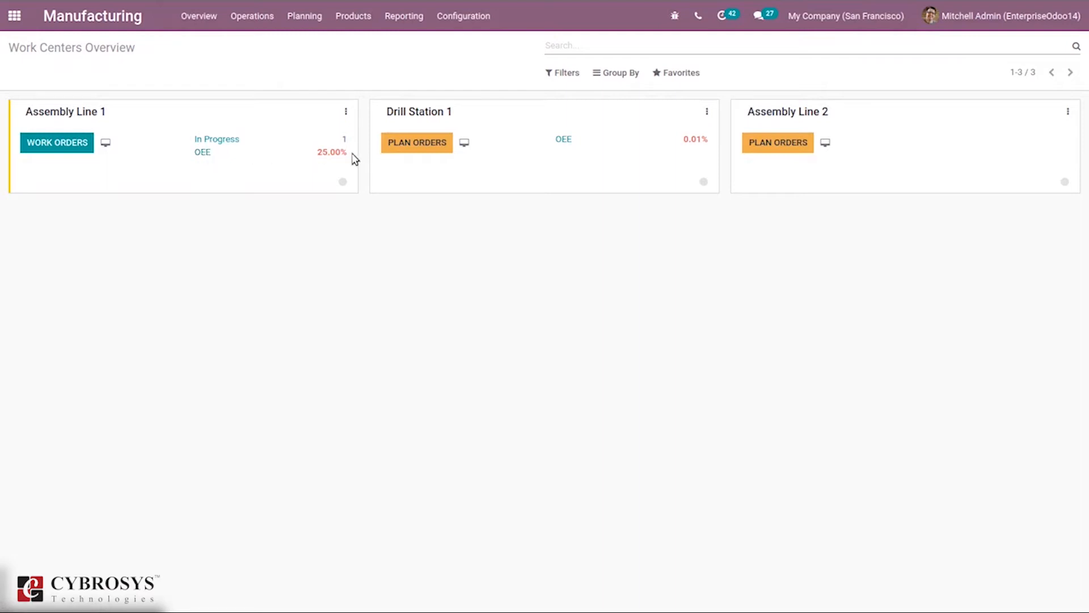
# Step: Examine Assembly Line 1's Overall Equipment Effectiveness report as a chart, pivot and list, and return to the overview
pyautogui.click(203, 153)
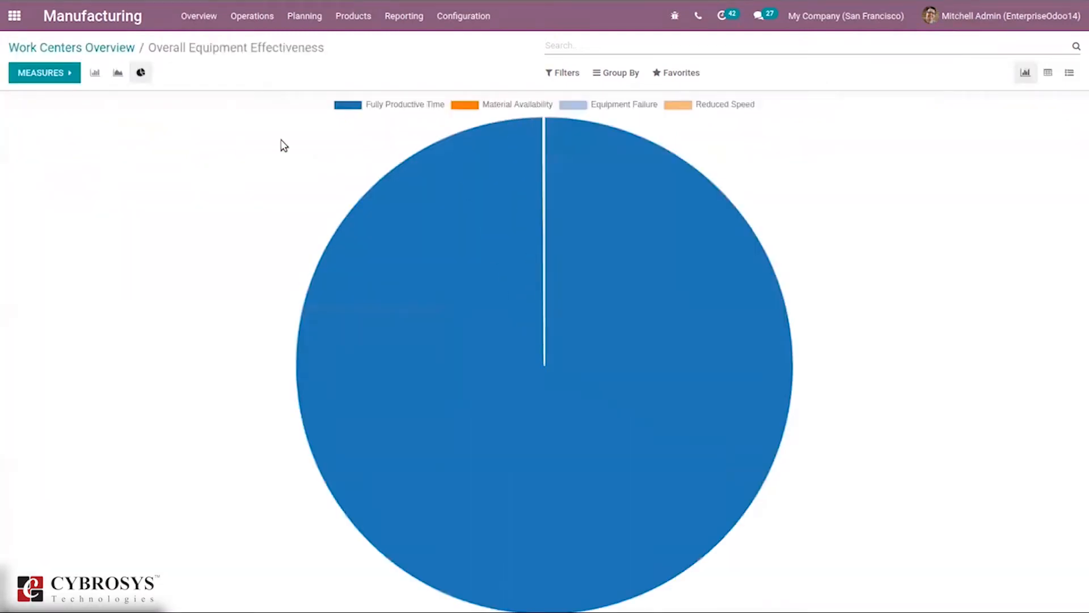
pyautogui.moveTo(607, 207)
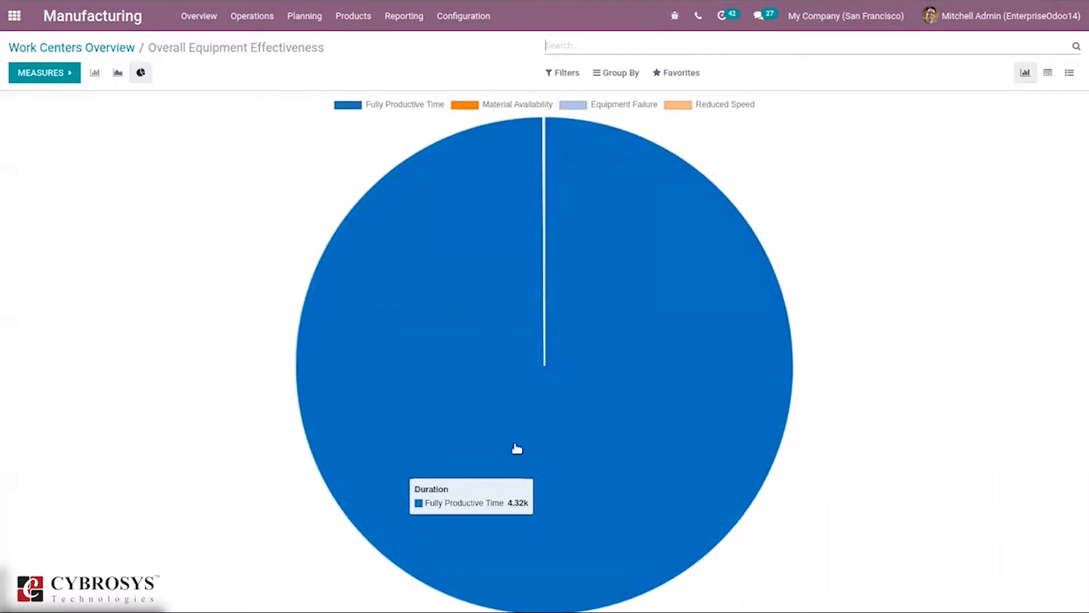
pyautogui.click(1049, 73)
pyautogui.click(1067, 76)
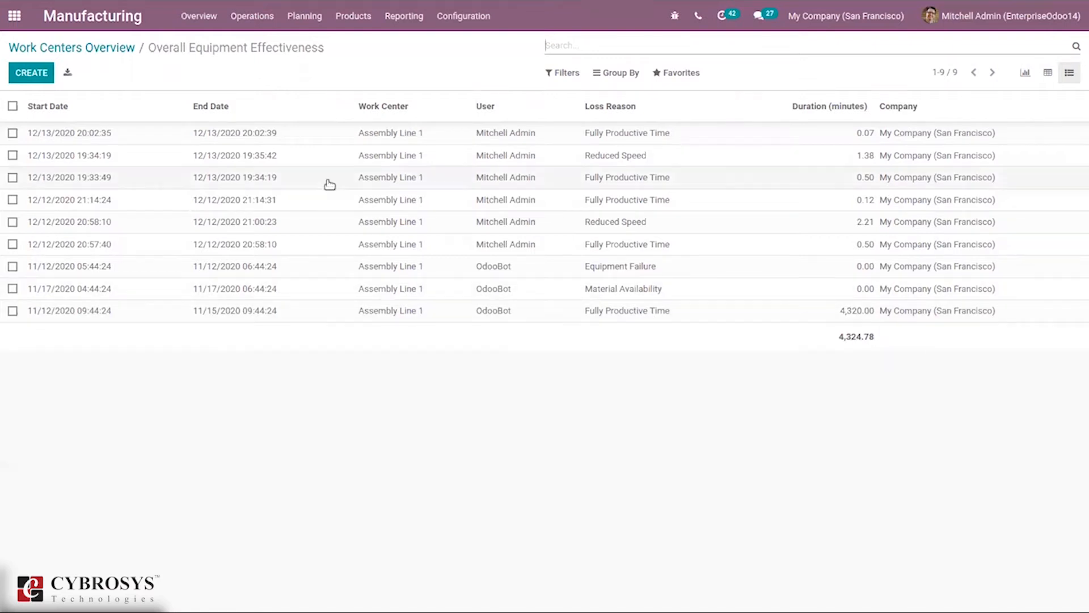
pyautogui.click(105, 51)
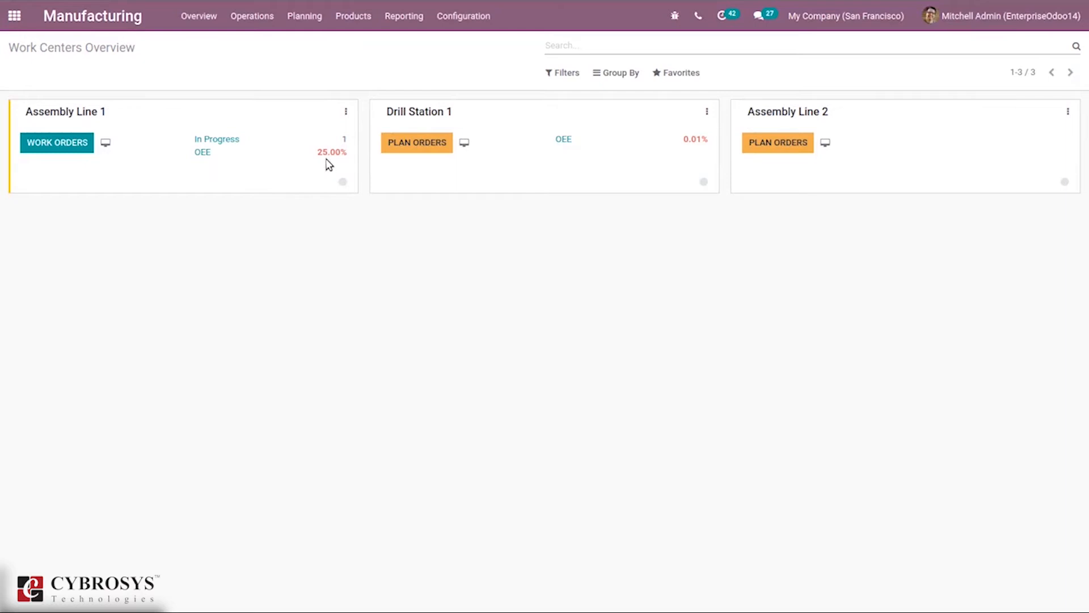
# Step: View Assembly Line 1's Plan Orders work orders and its maintenance requests, returning to the overview after each
pyautogui.click(348, 111)
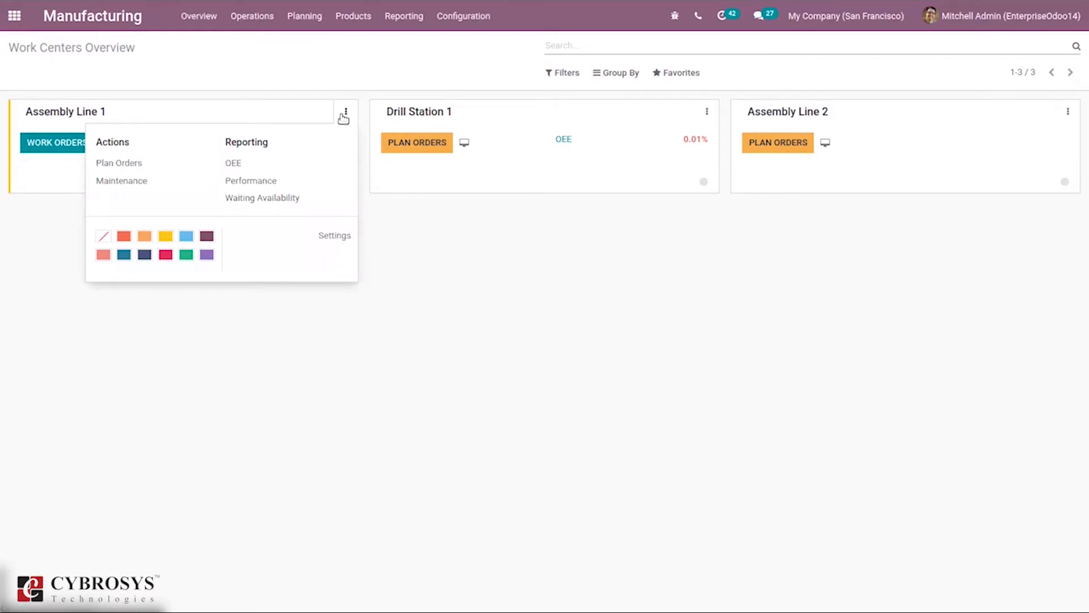
pyautogui.click(117, 163)
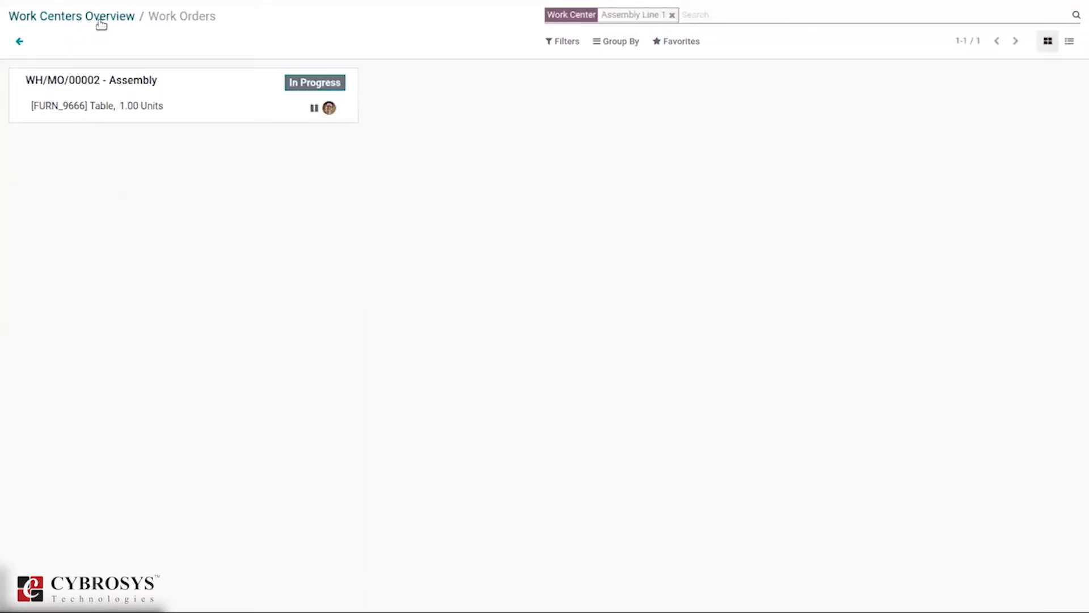
pyautogui.click(99, 17)
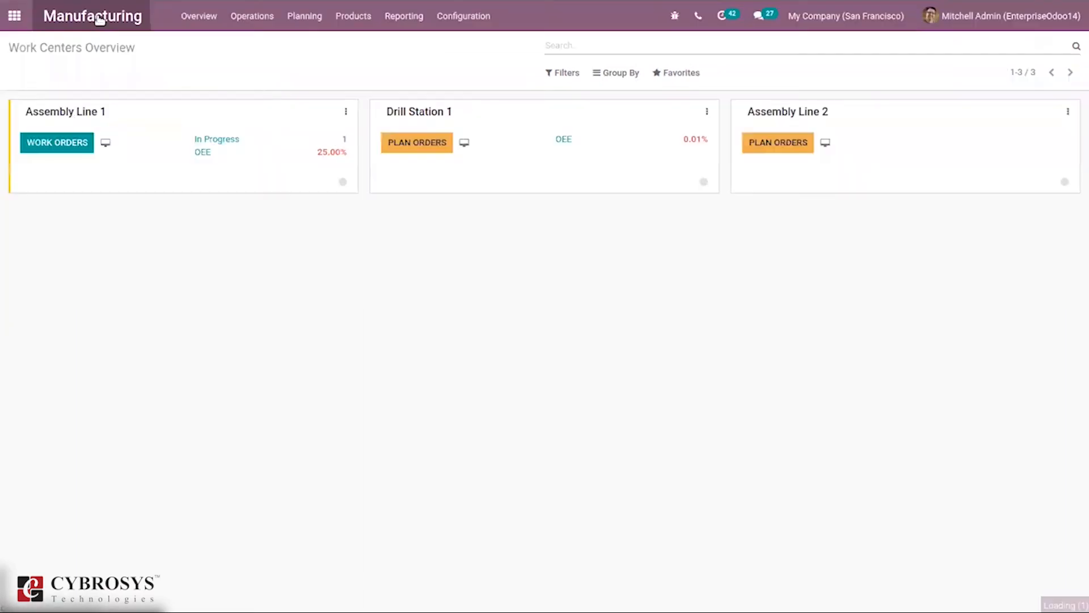
pyautogui.click(346, 111)
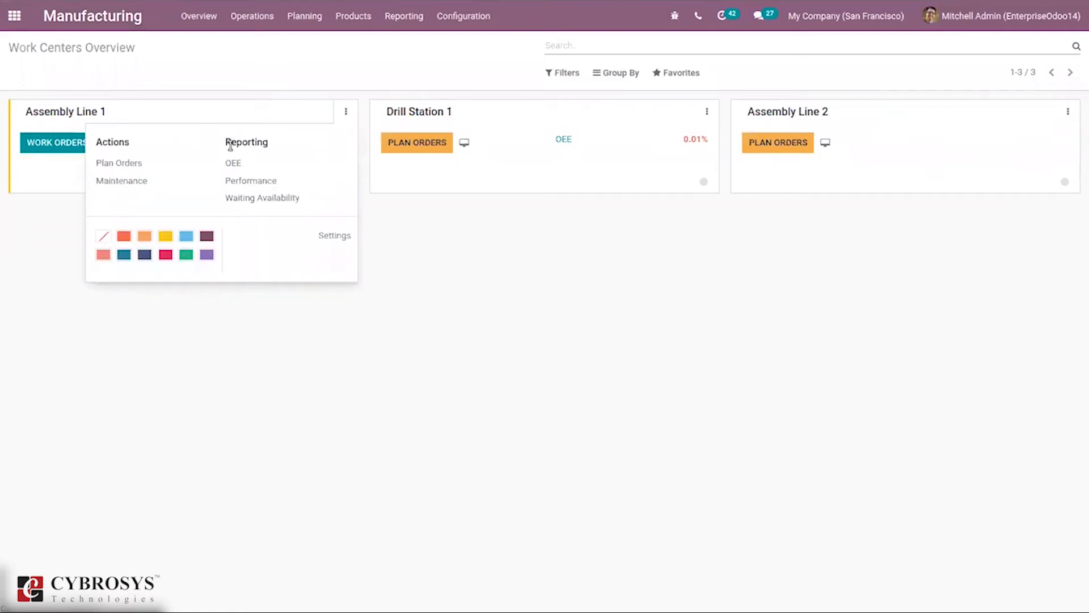
pyautogui.click(119, 182)
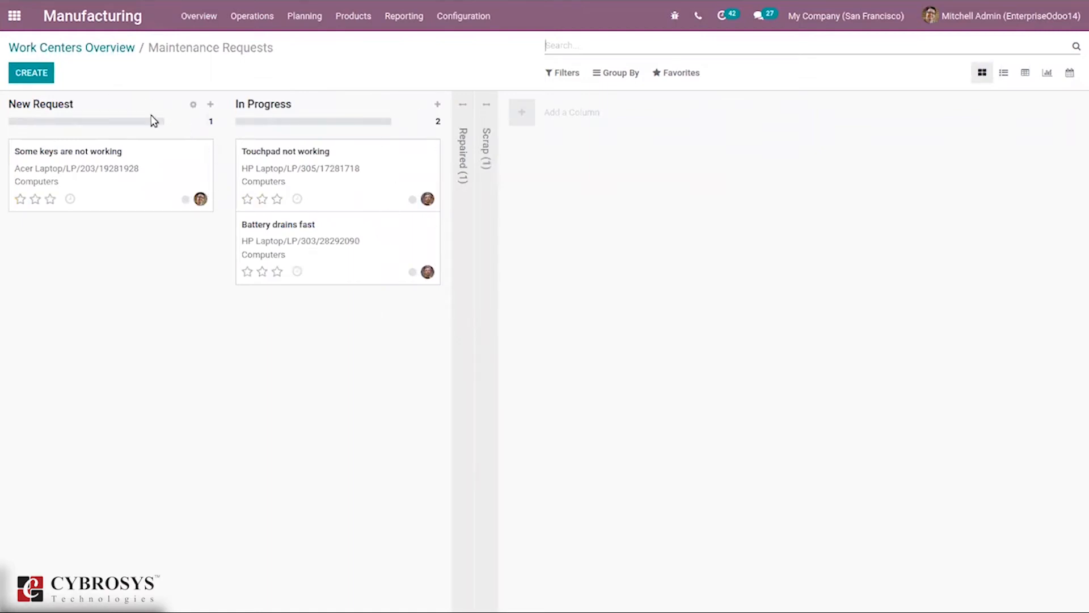
pyautogui.click(109, 51)
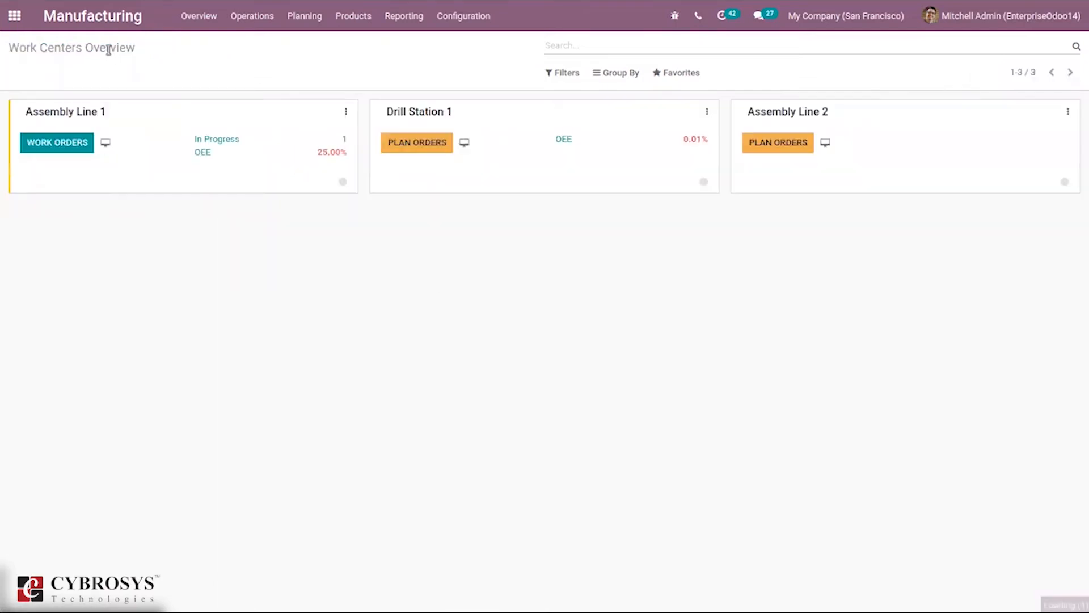
# Step: Examine Assembly Line 1's OEE report pie chart by Count and by Duration, and return to the overview
pyautogui.click(347, 113)
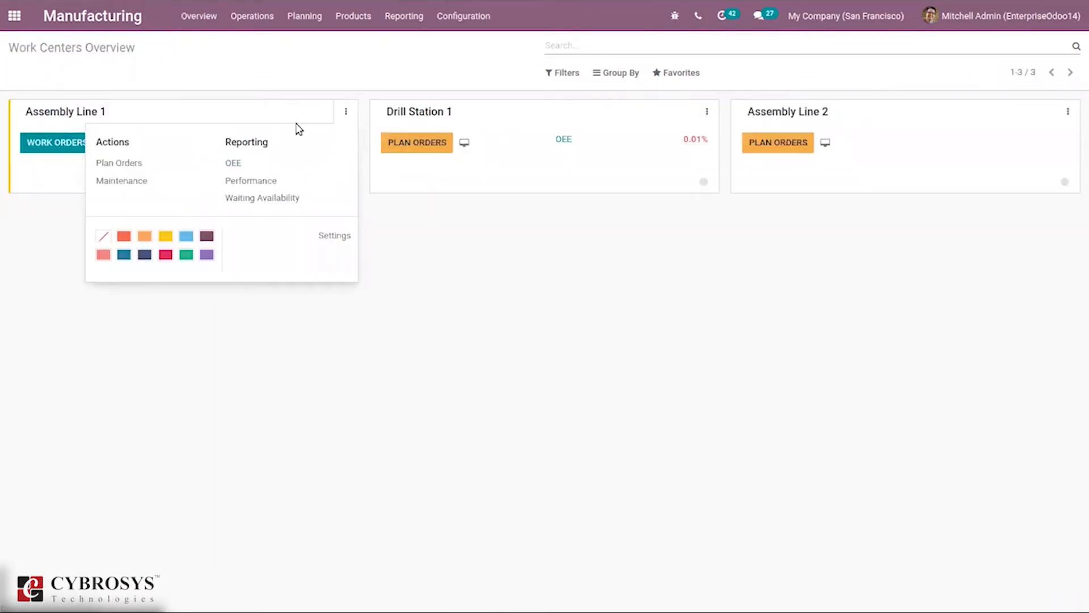
pyautogui.click(254, 164)
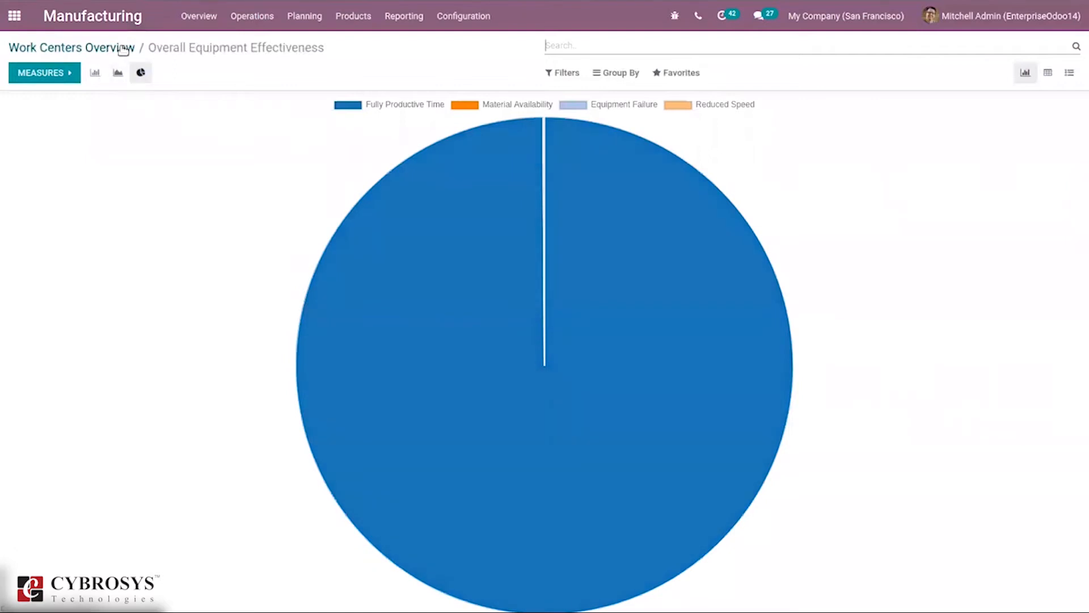
pyautogui.click(75, 73)
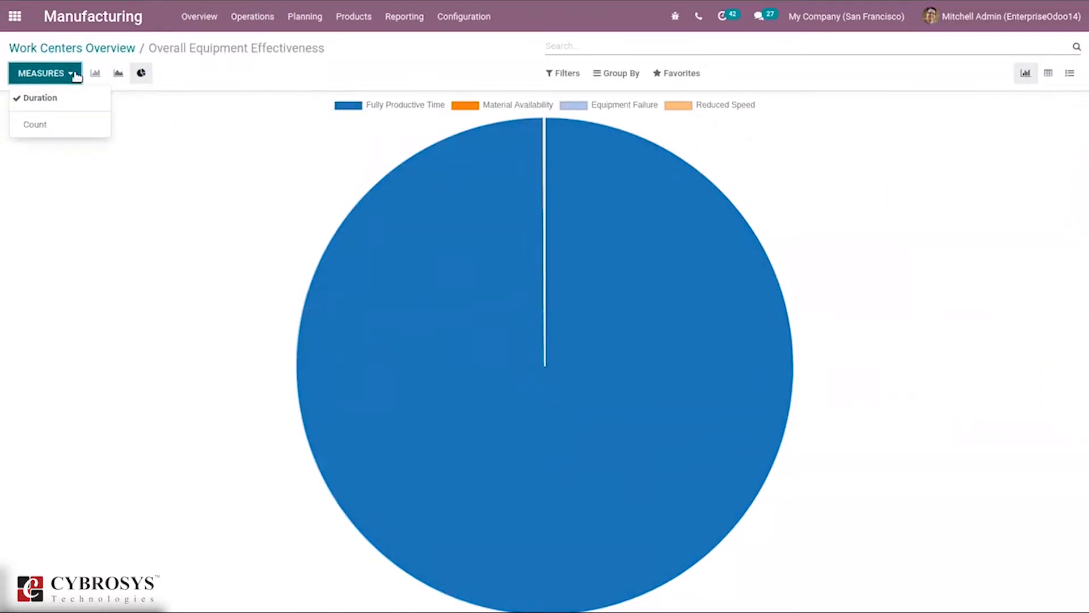
pyautogui.click(46, 124)
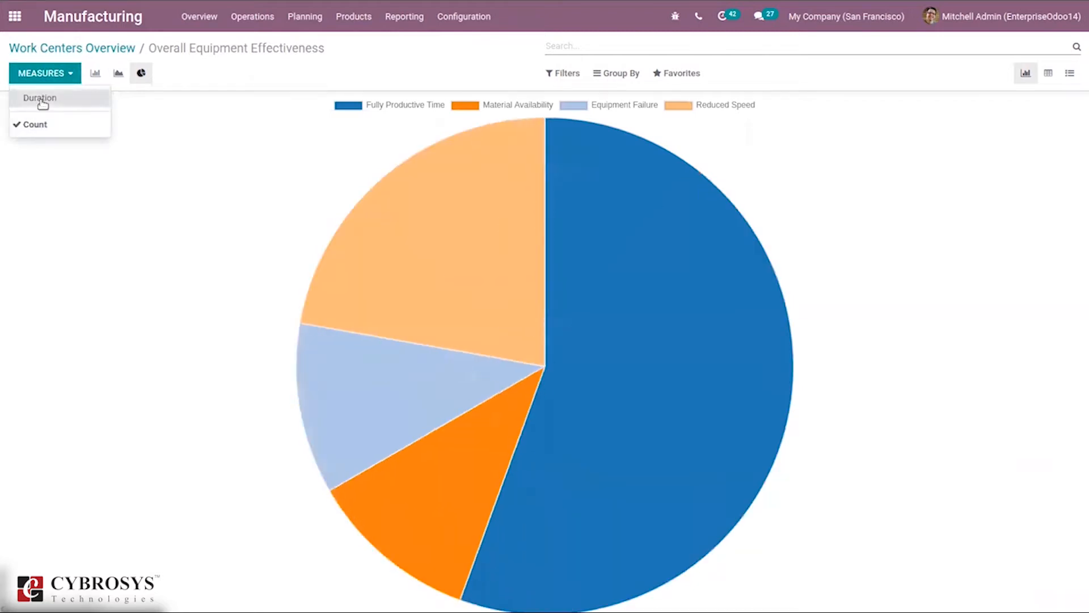
pyautogui.click(42, 102)
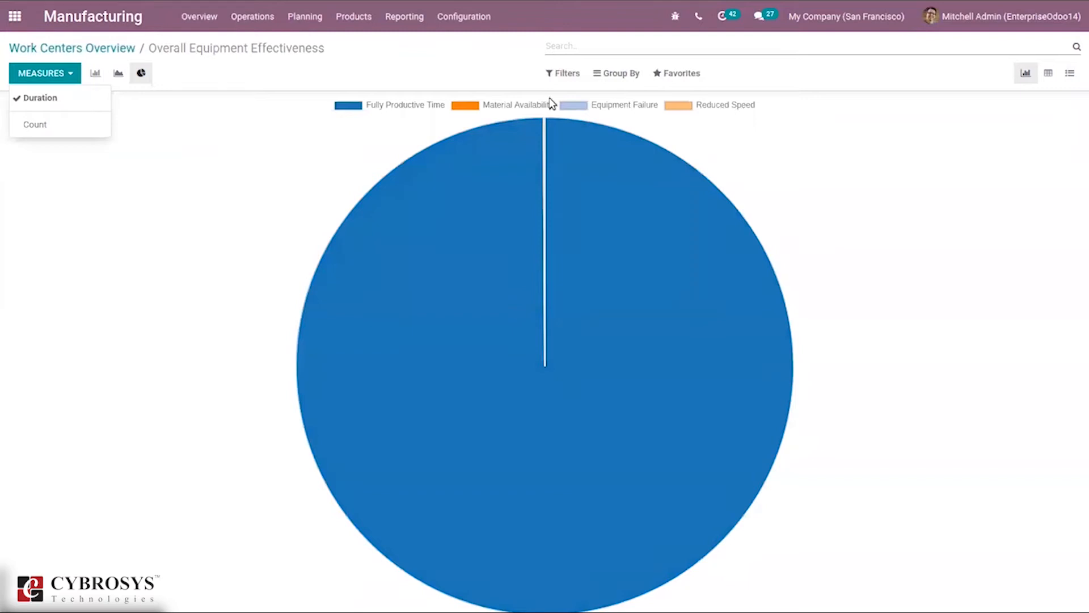
pyautogui.moveTo(596, 208)
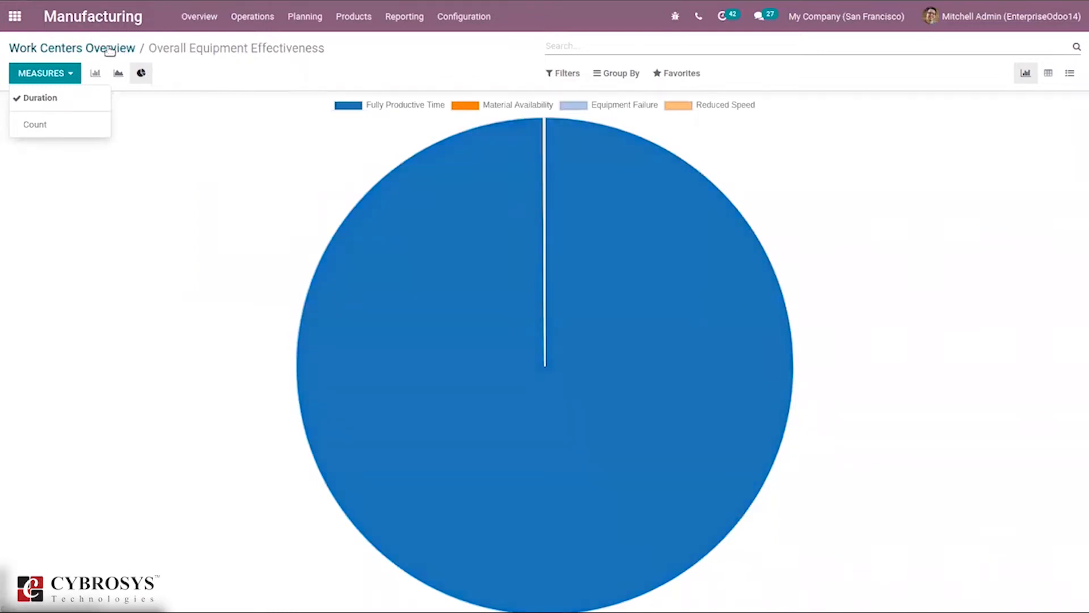
pyautogui.click(109, 49)
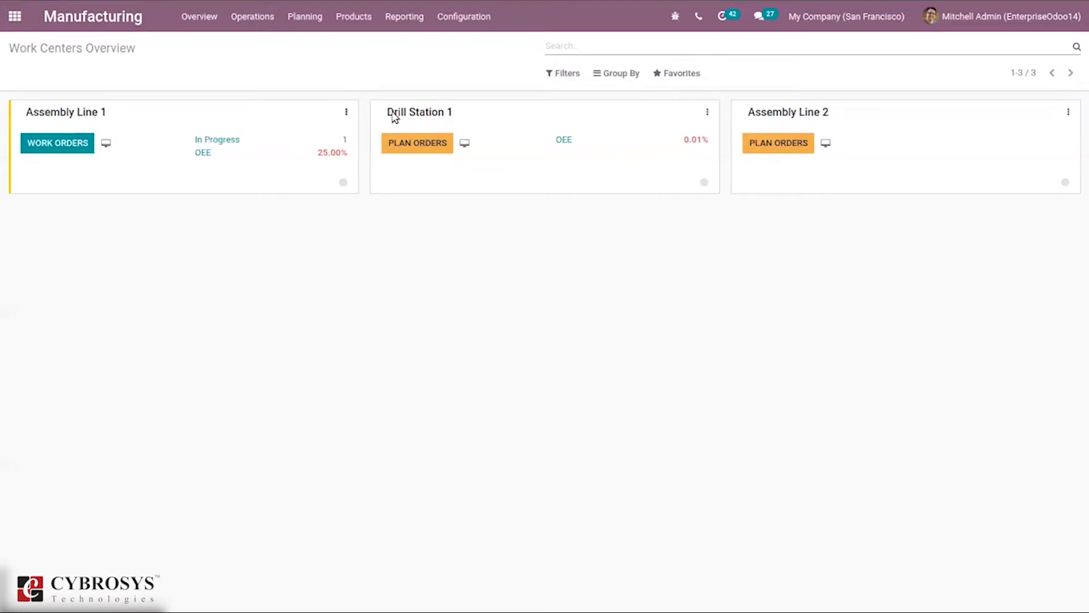
# Step: View Drill Station 1's Overall Equipment Effectiveness chart and return to the Work Centers Overview
pyautogui.click(564, 141)
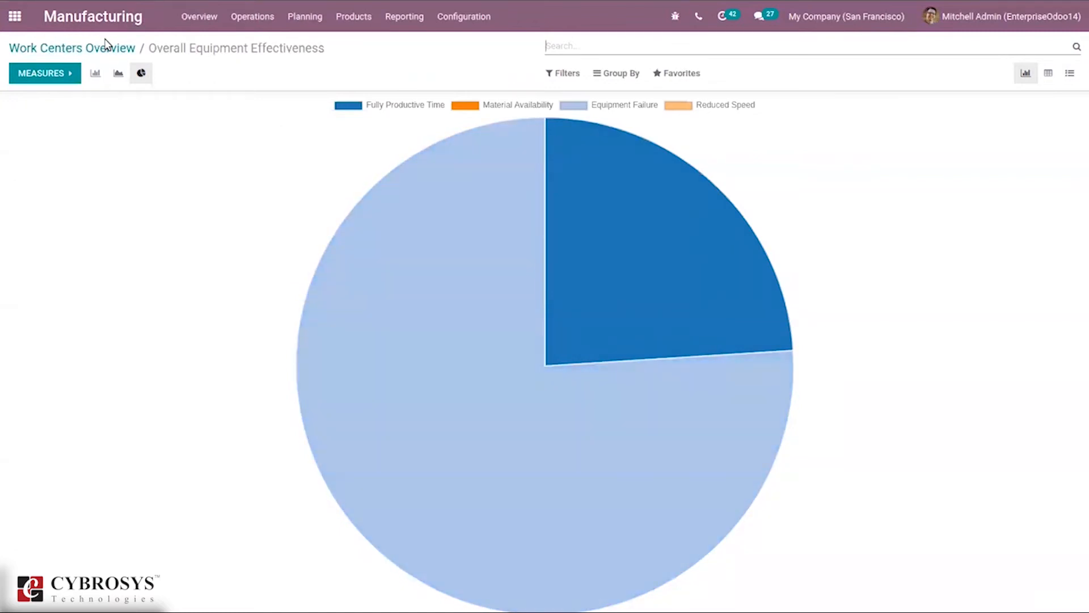
pyautogui.click(106, 47)
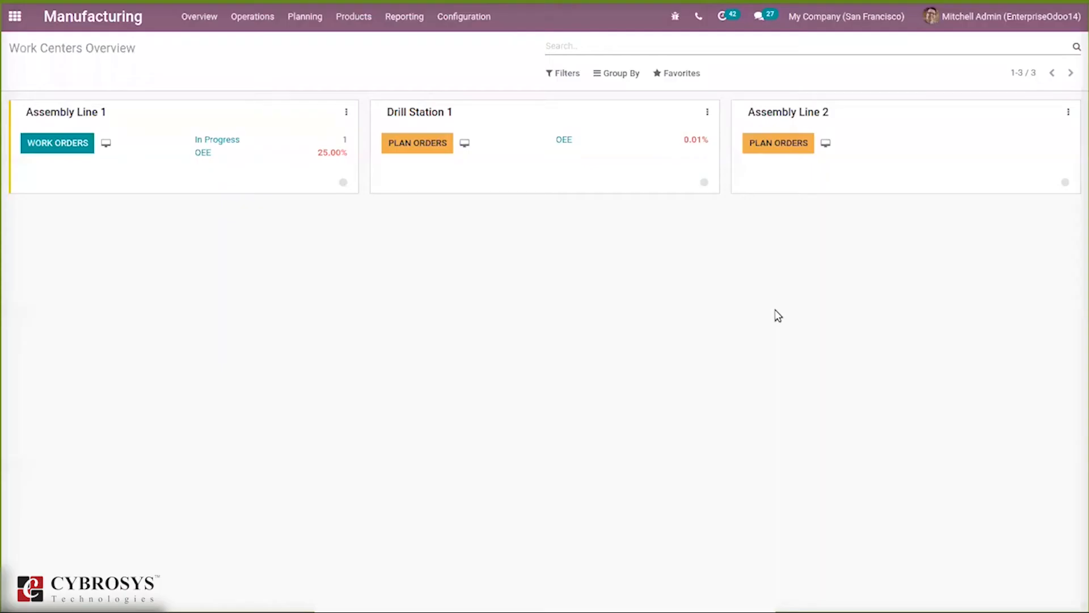
# Step: Open Assembly Line 1's work orders performance report, review its available measures, and filter the chart to In Progress orders
pyautogui.click(344, 112)
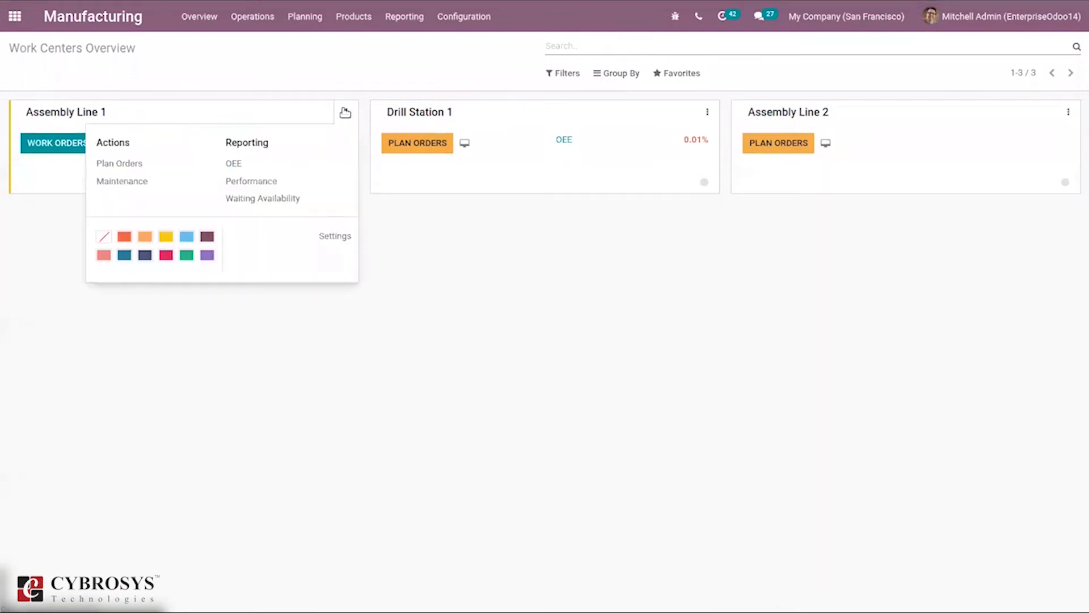
pyautogui.click(237, 180)
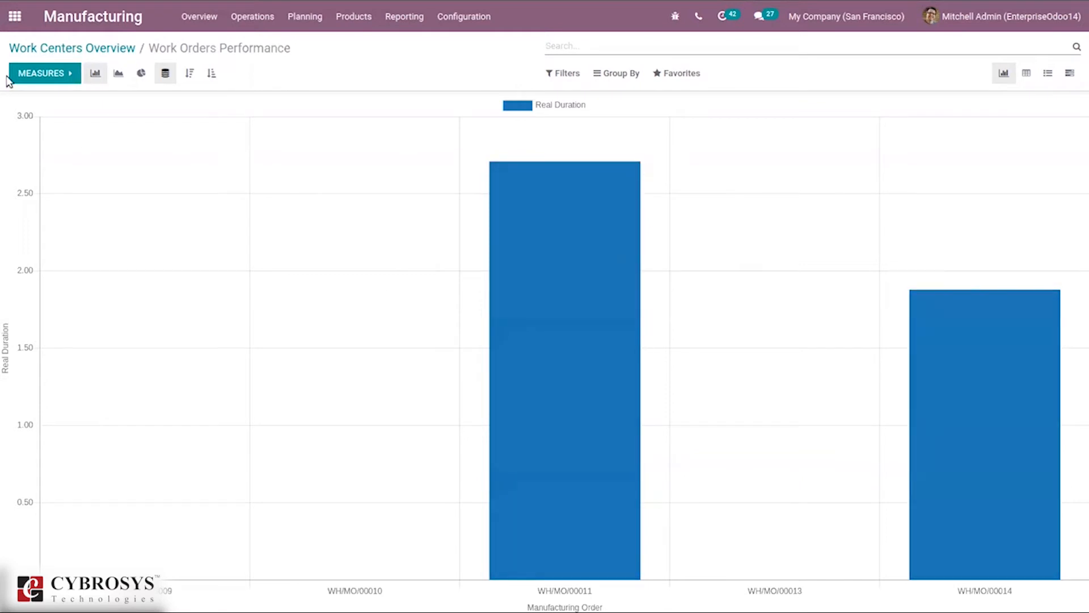
pyautogui.click(51, 73)
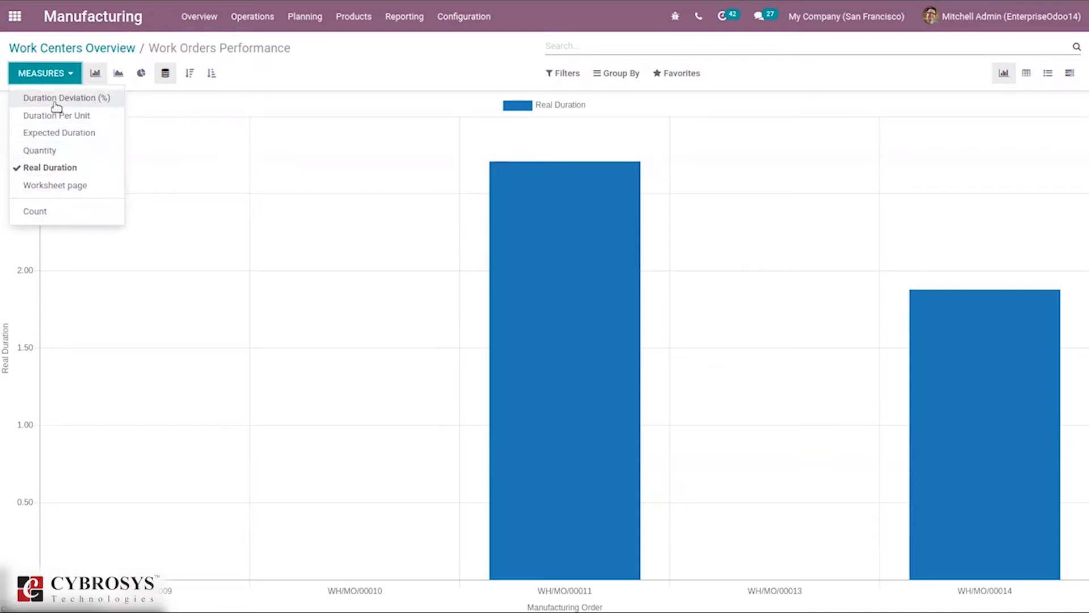
pyautogui.click(567, 72)
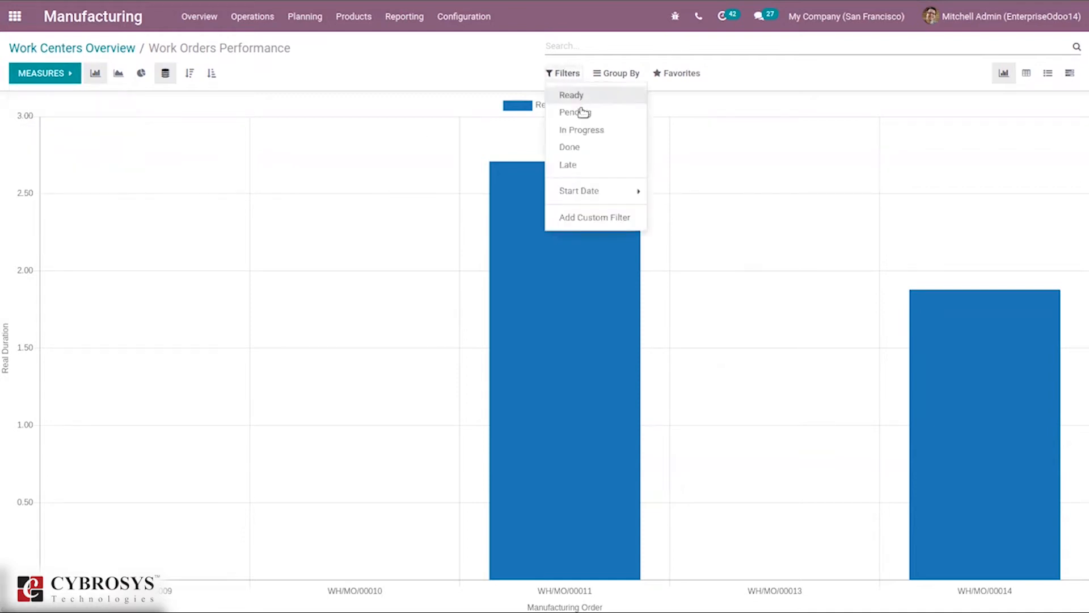
pyautogui.click(592, 130)
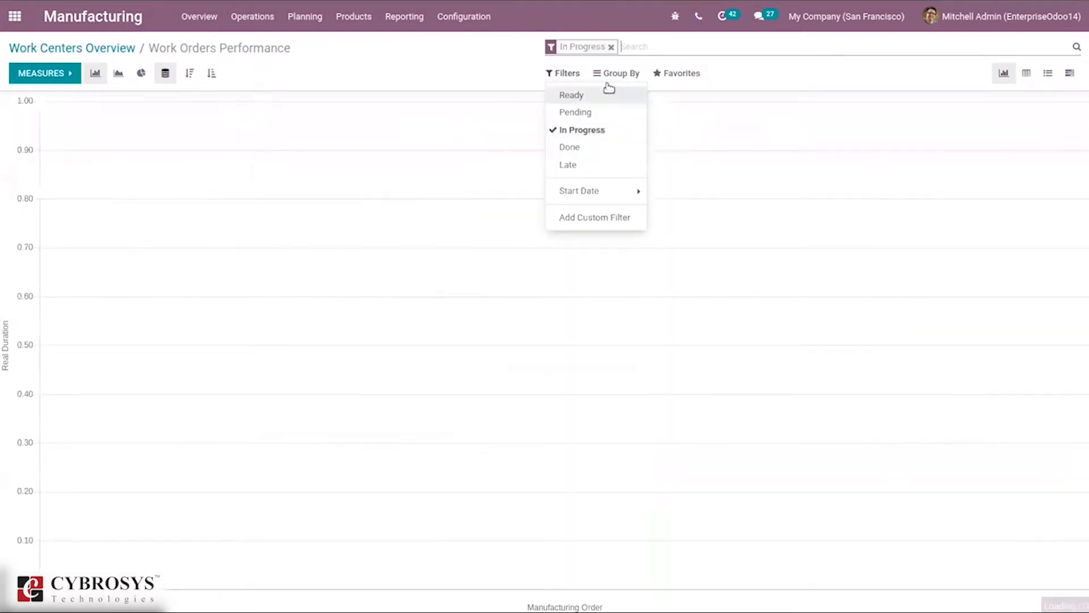
pyautogui.click(608, 74)
pyautogui.click(458, 76)
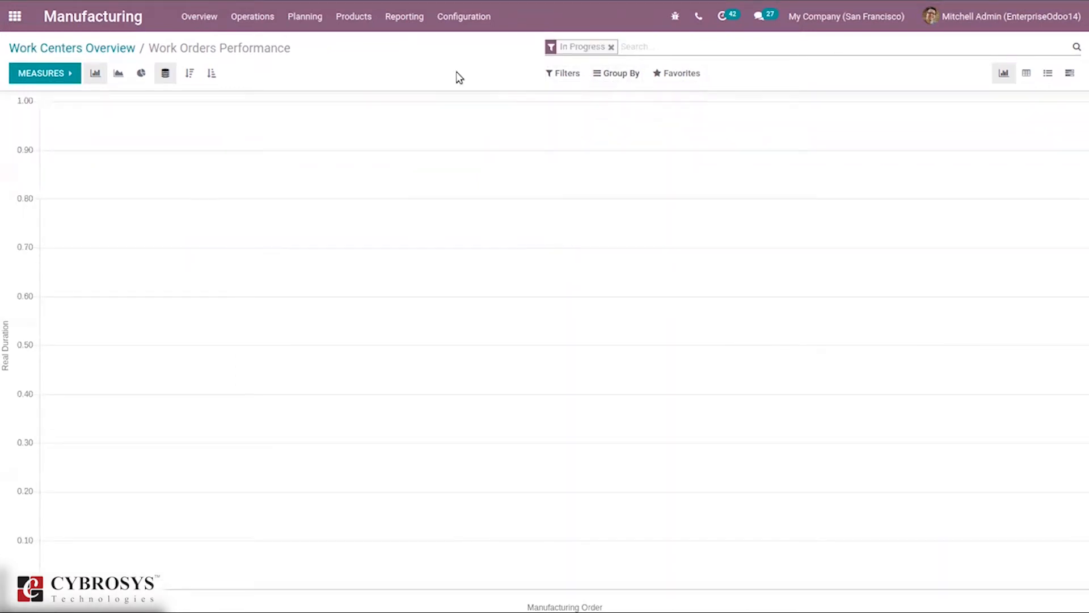
# Step: View Assembly Line 1's Waiting Availability work orders from the Work Centers Overview, and return to the overview
pyautogui.click(91, 49)
pyautogui.click(346, 112)
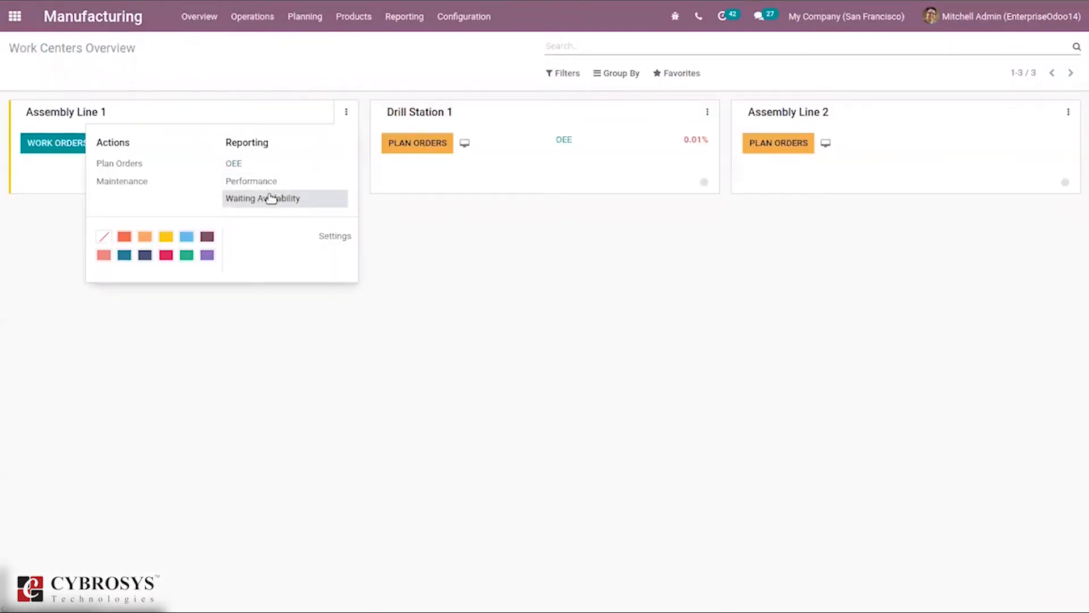
pyautogui.click(272, 198)
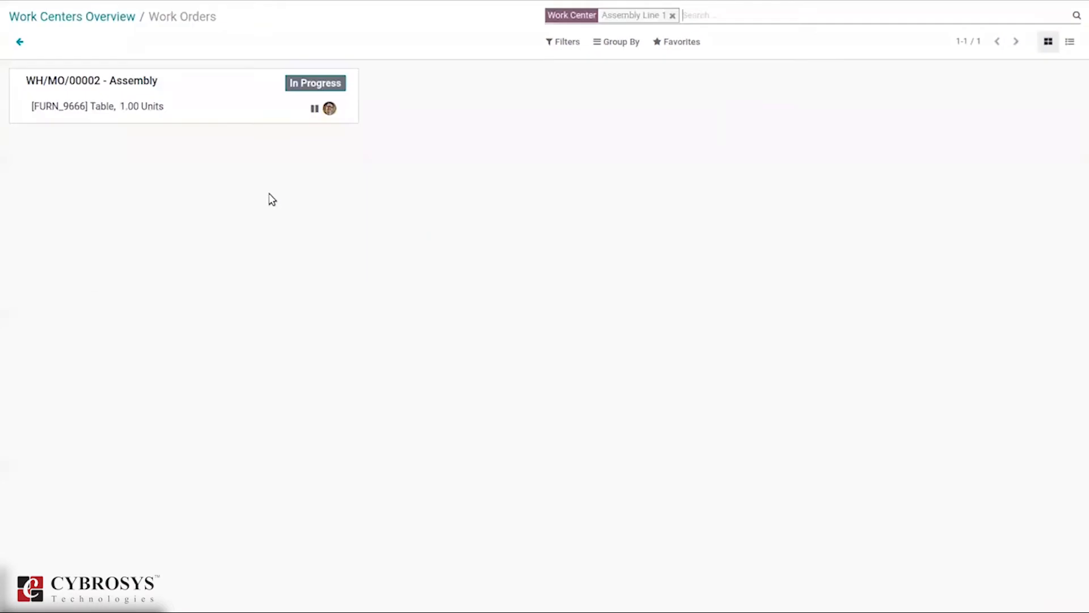
pyautogui.click(90, 17)
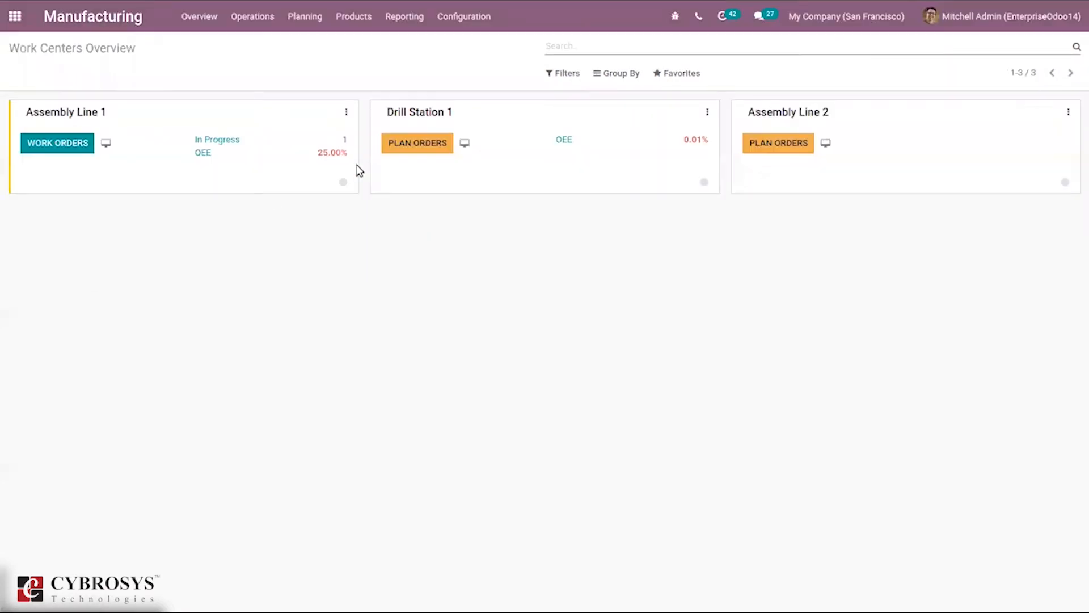
# Step: Set the Assembly Line 1 card's color to Orange in the Work Centers Overview
pyautogui.click(347, 113)
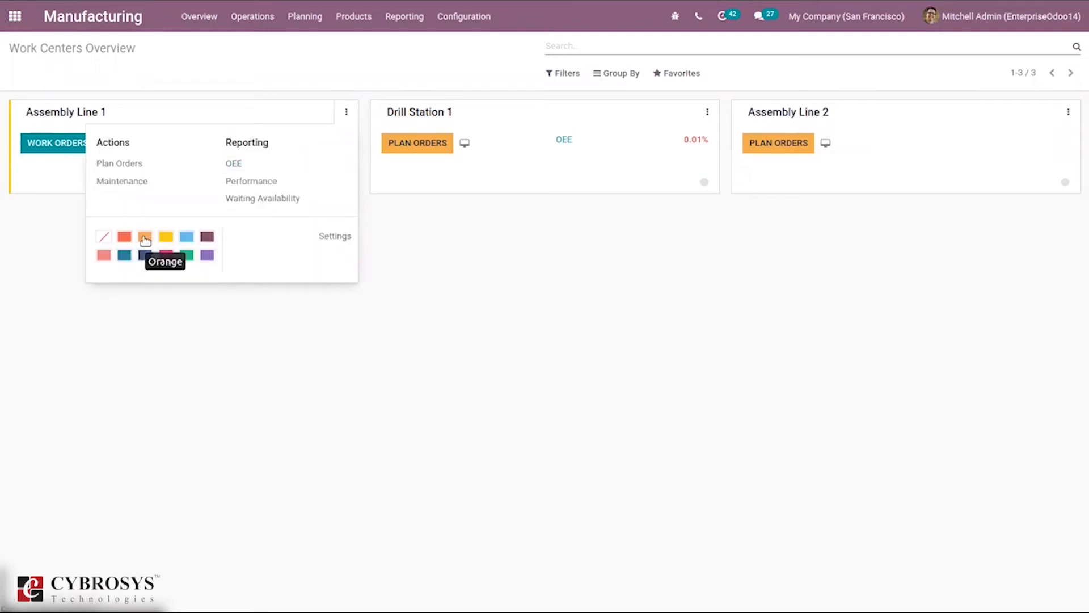
pyautogui.click(145, 237)
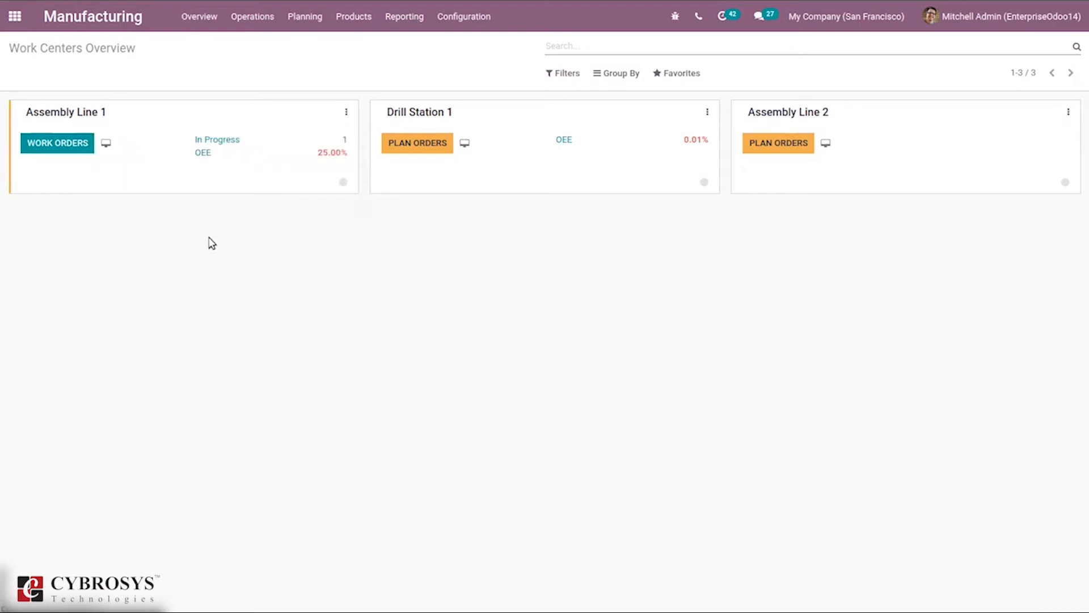
pyautogui.click(346, 113)
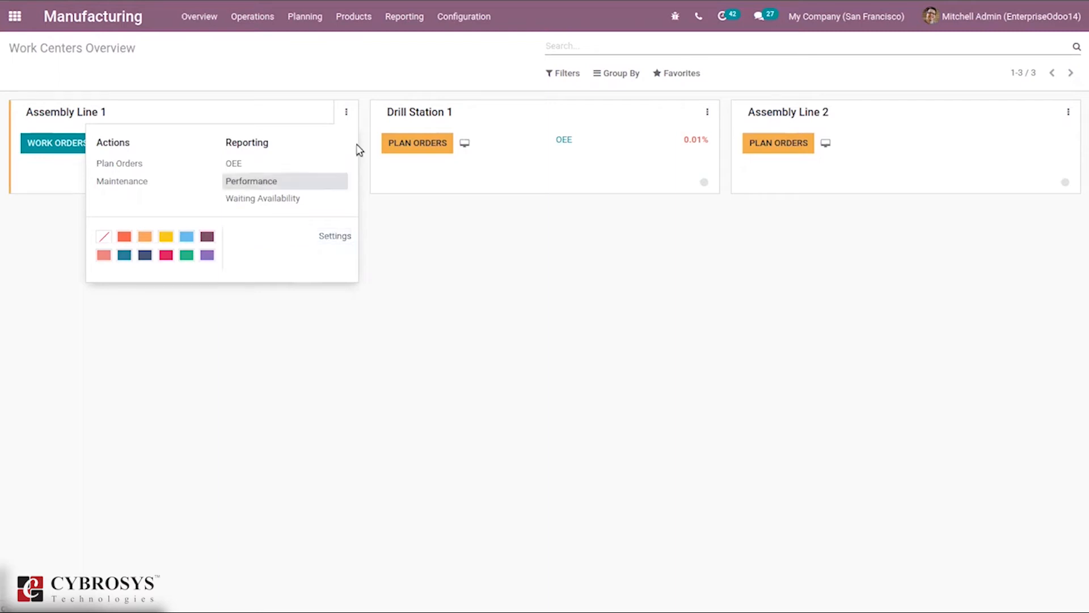
pyautogui.click(346, 112)
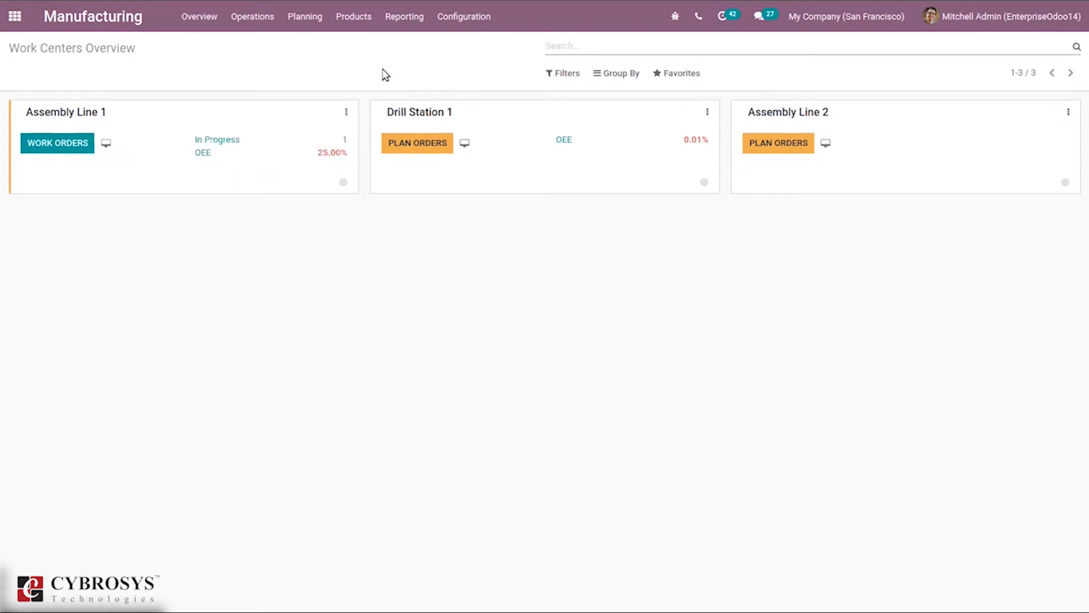
# Step: Review the Operations and Planning options in the Manufacturing settings, and return to the Work Centers Overview
pyautogui.click(486, 24)
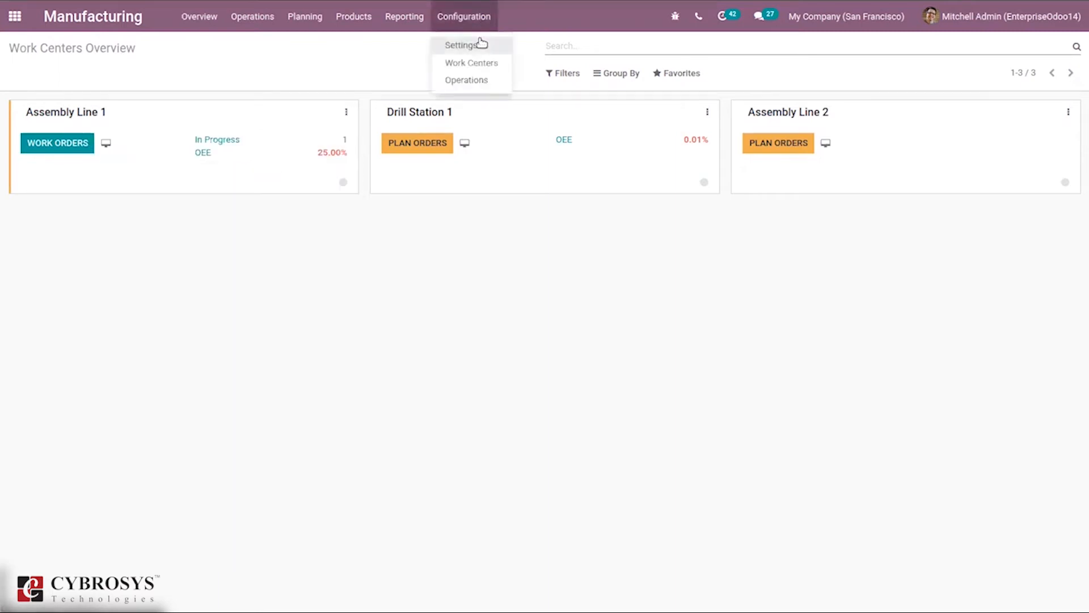
pyautogui.click(482, 43)
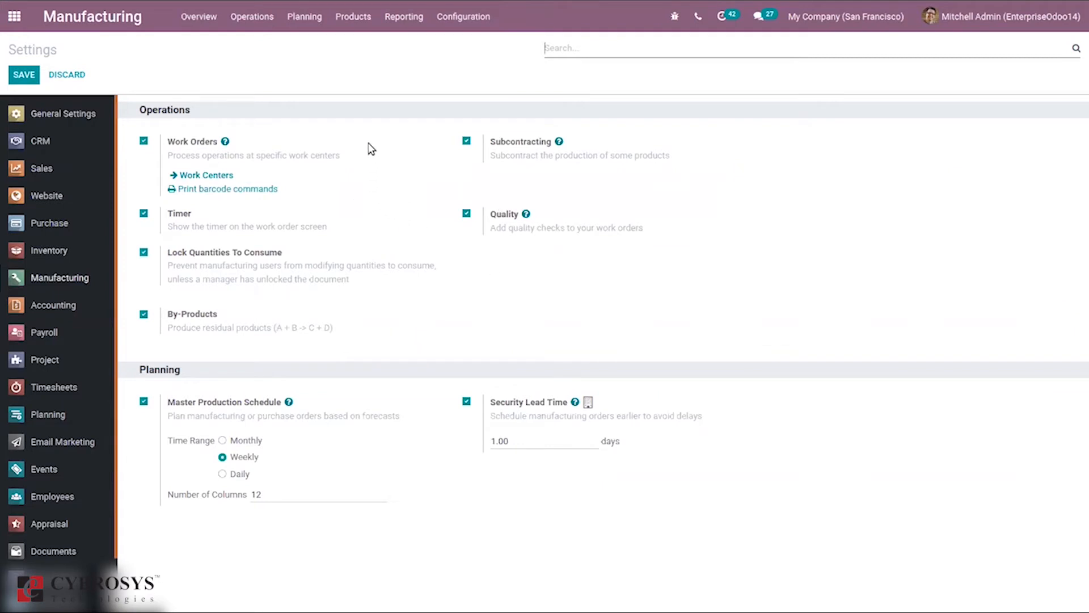
pyautogui.moveTo(370, 149)
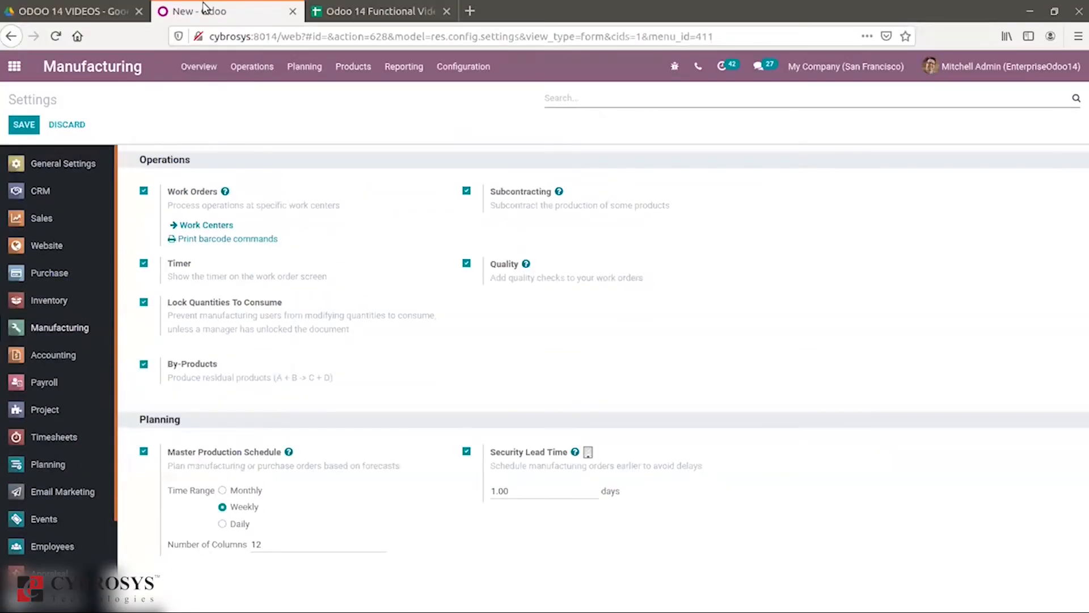
pyautogui.click(188, 15)
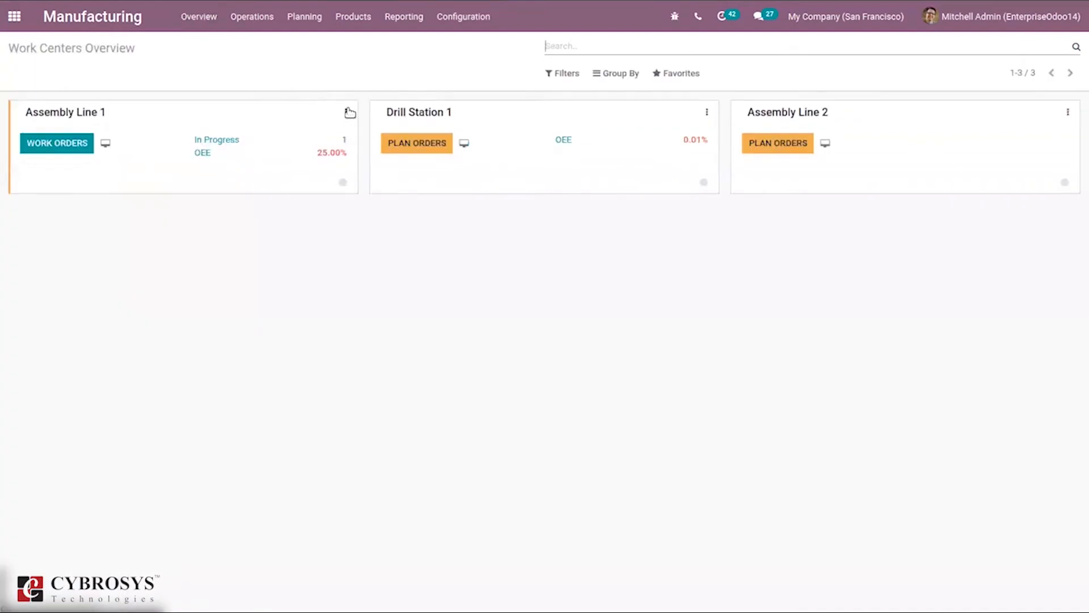
# Step: Open Assembly Line 1's settings form and add Assembly Line 2 as an alternative work center
pyautogui.click(348, 112)
pyautogui.click(327, 237)
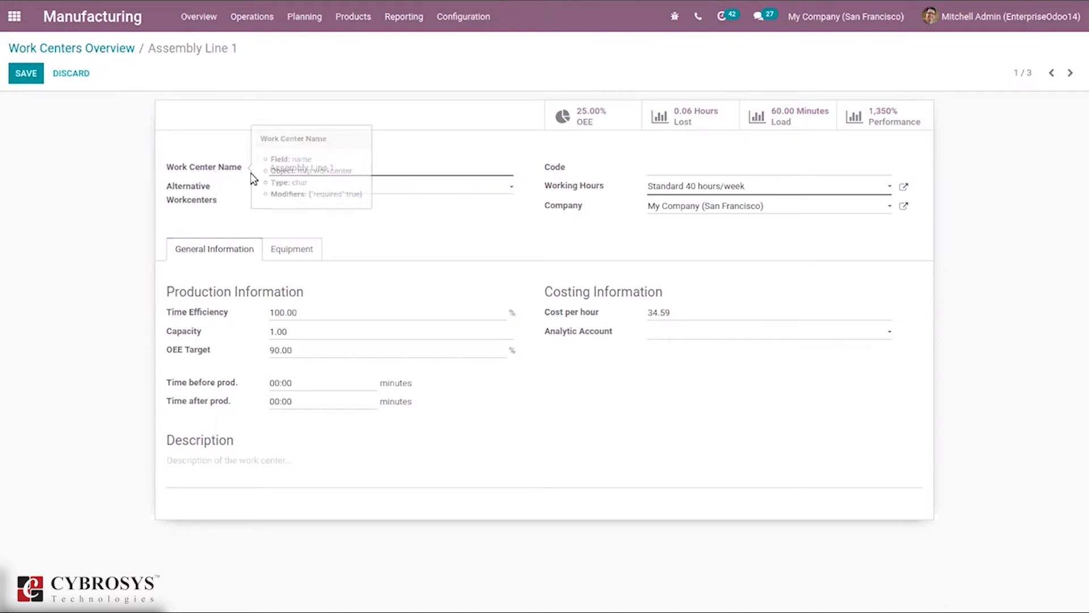
pyautogui.moveTo(206, 193)
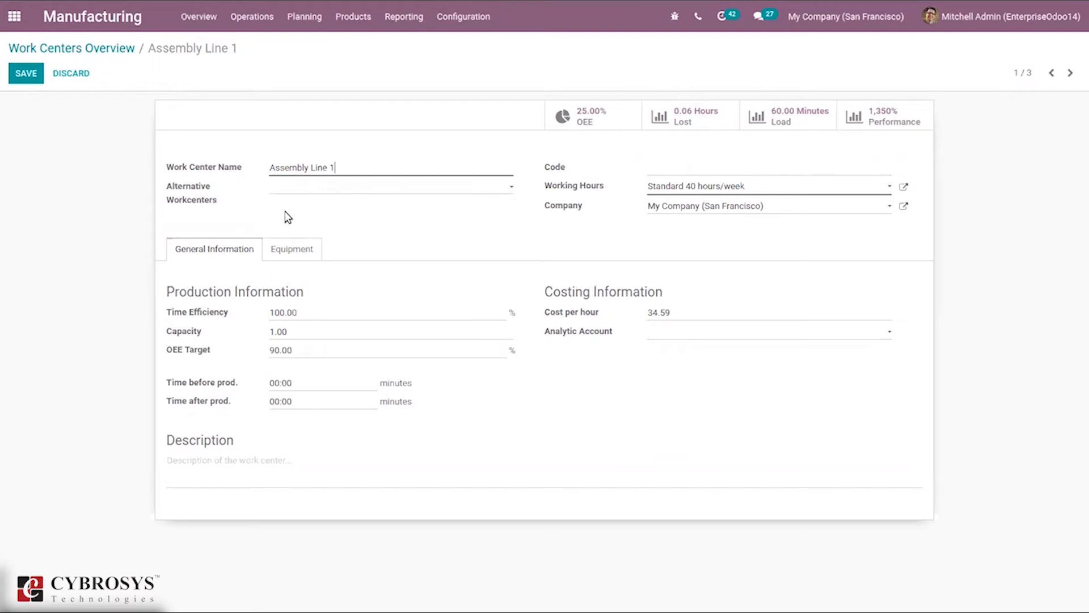
pyautogui.click(285, 187)
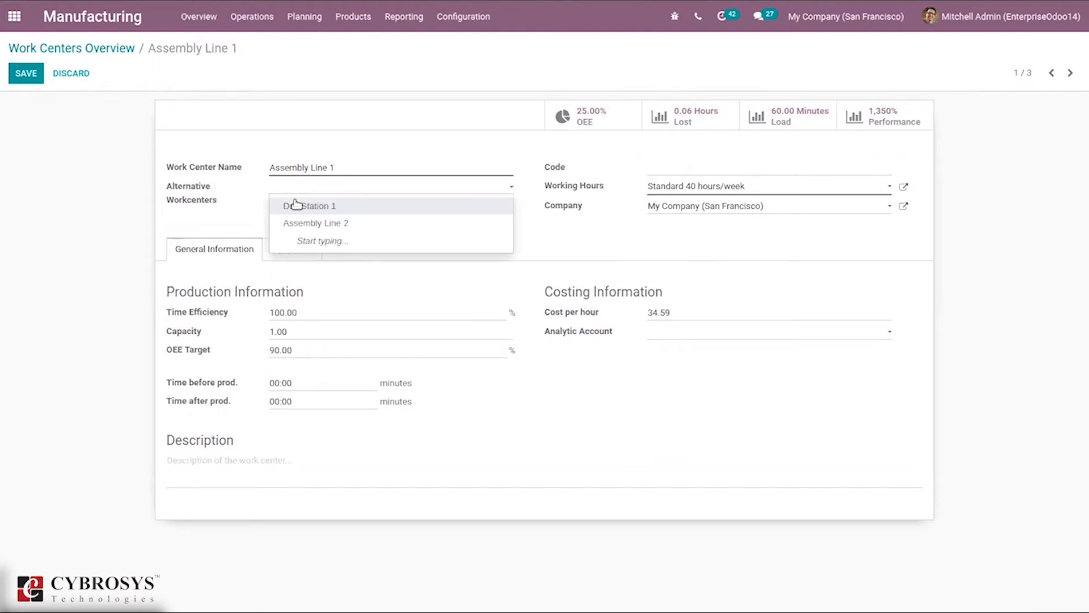
pyautogui.click(331, 223)
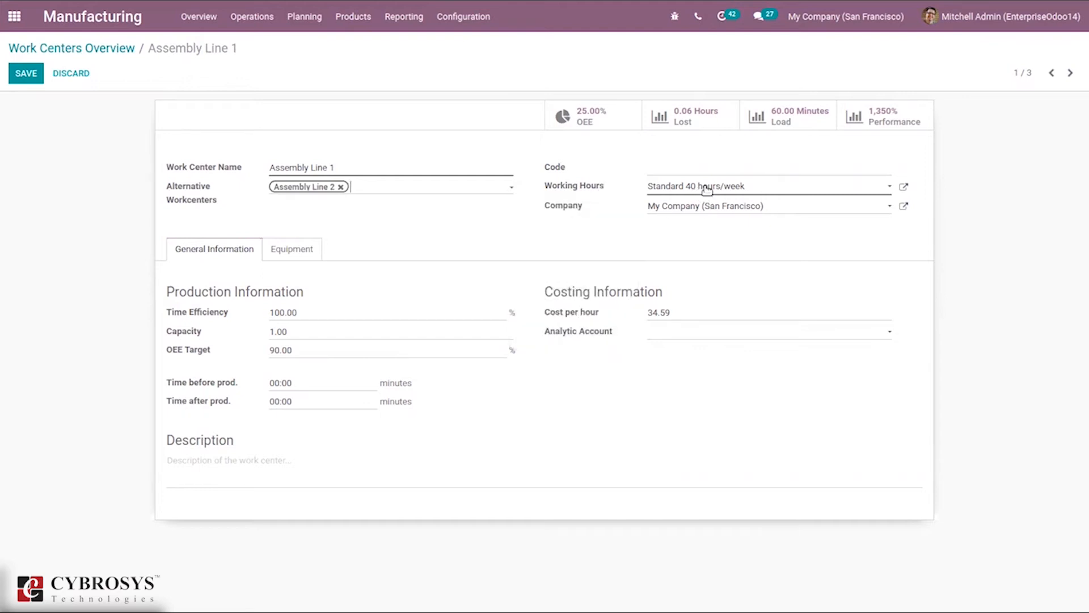
# Step: Review the Standard 40 hours/week schedule and its Global Time Off, and save the working hours record
pyautogui.click(903, 188)
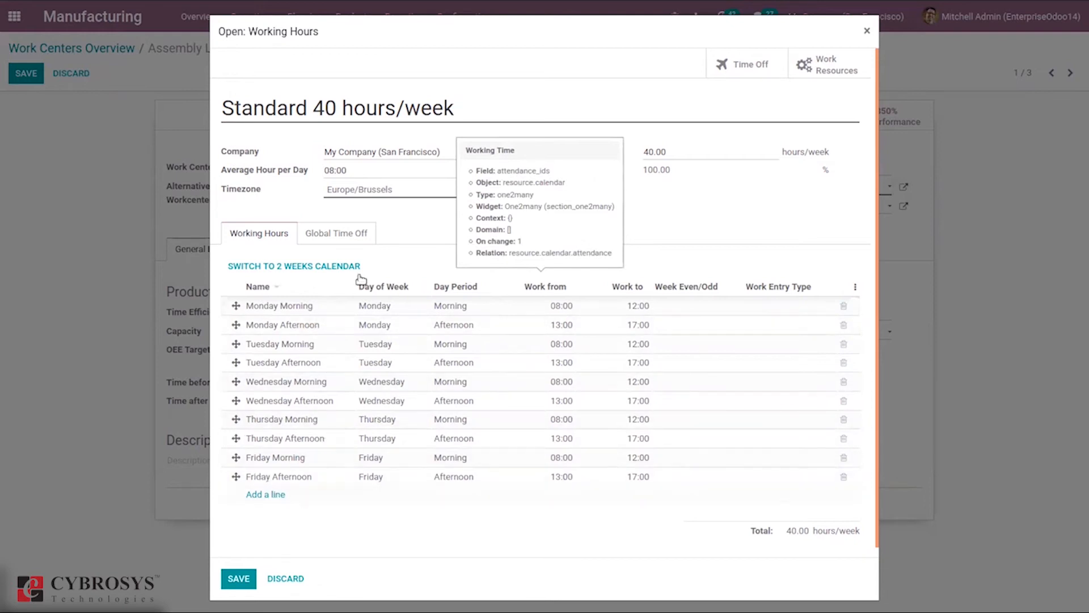
pyautogui.click(316, 233)
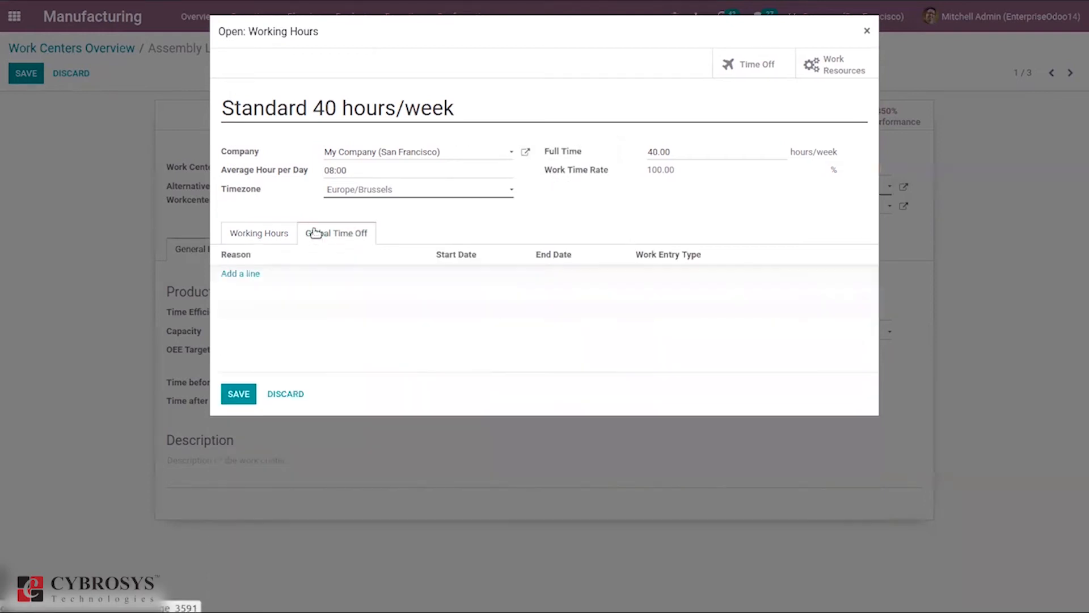
pyautogui.click(255, 236)
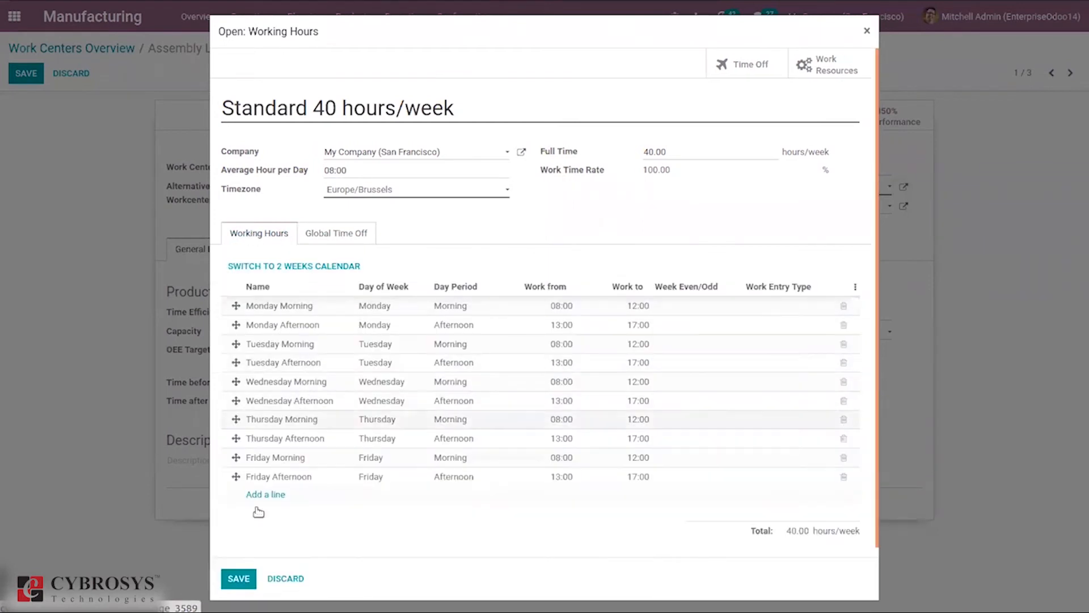
pyautogui.click(238, 578)
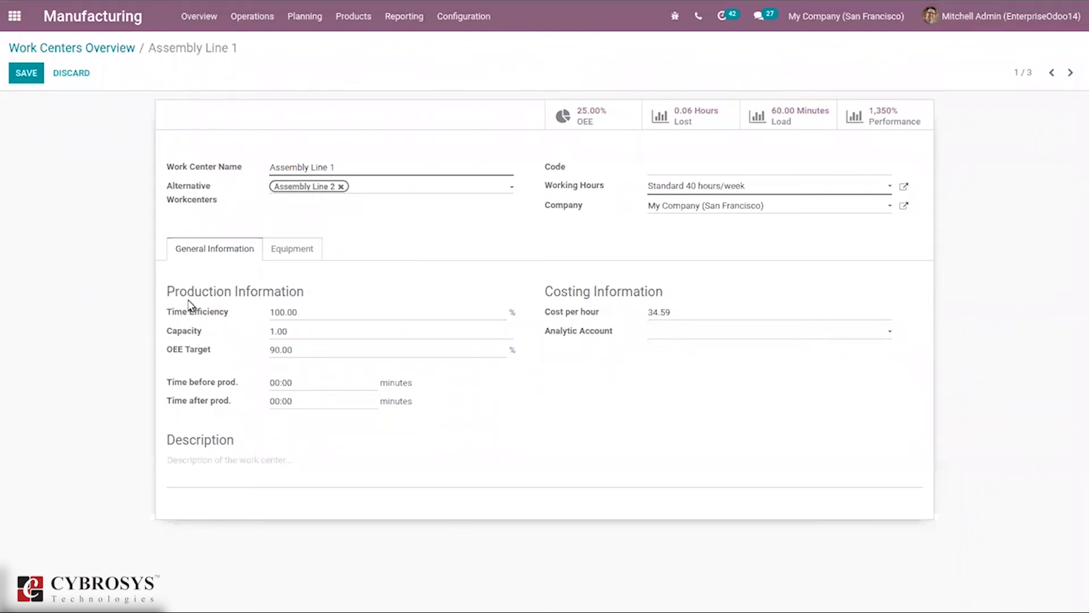
# Step: Set Assembly Line 1's capacity to 5.00 and its time before and after production to 05:00 minutes each, and save the record
pyautogui.moveTo(193, 310)
pyautogui.moveTo(183, 353)
pyautogui.moveTo(206, 388)
pyautogui.click(277, 383)
pyautogui.moveTo(590, 314)
pyautogui.moveTo(606, 336)
pyautogui.click(24, 75)
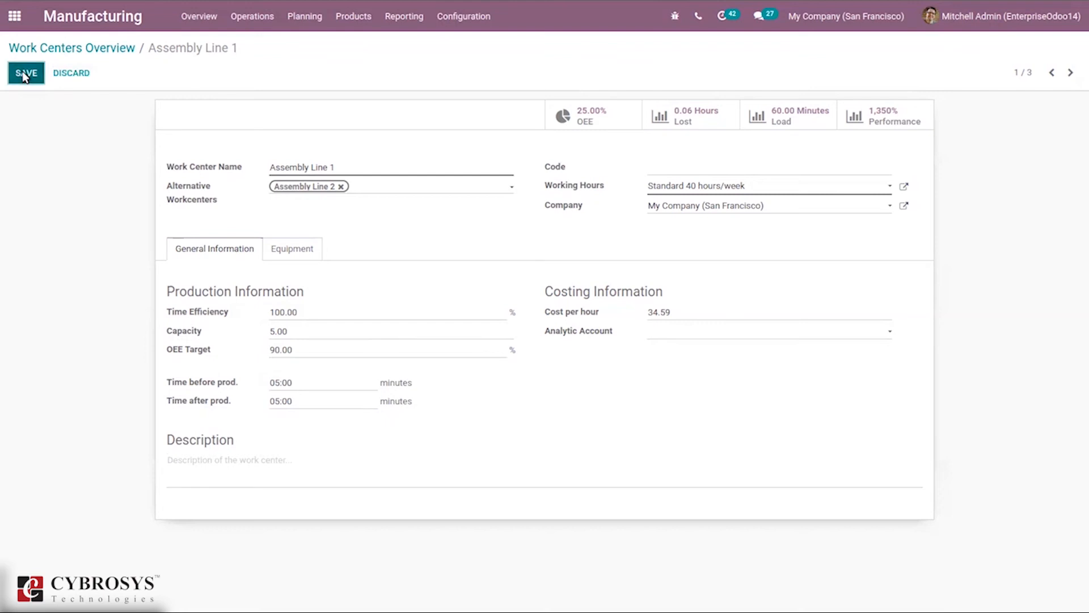
# Step: Examine Assembly Line 1's Overall Equipment Effectiveness chart and its list of productivity losses
pyautogui.click(594, 123)
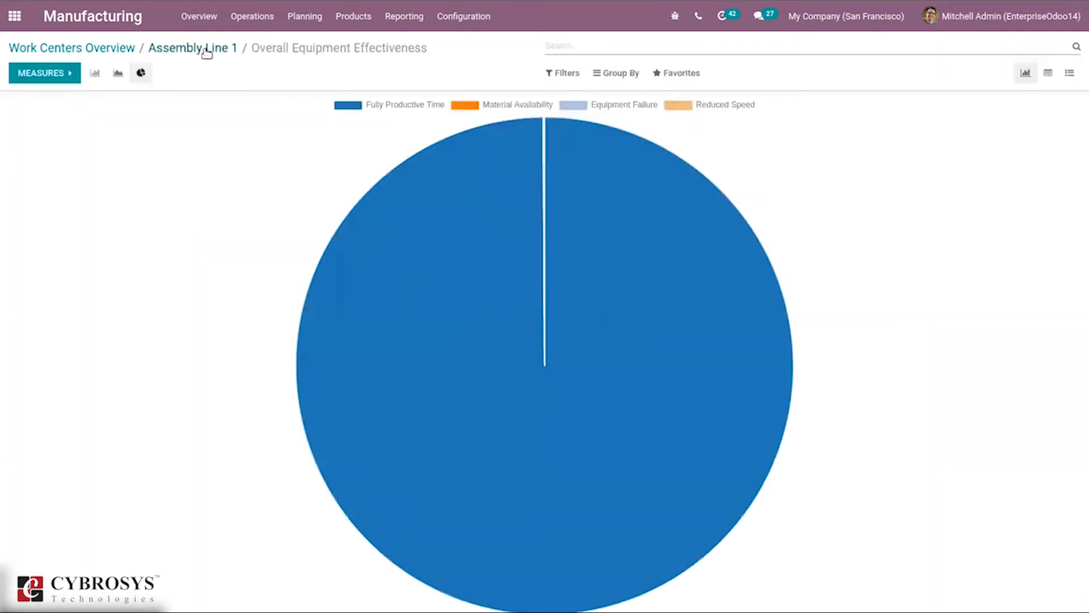
pyautogui.click(206, 50)
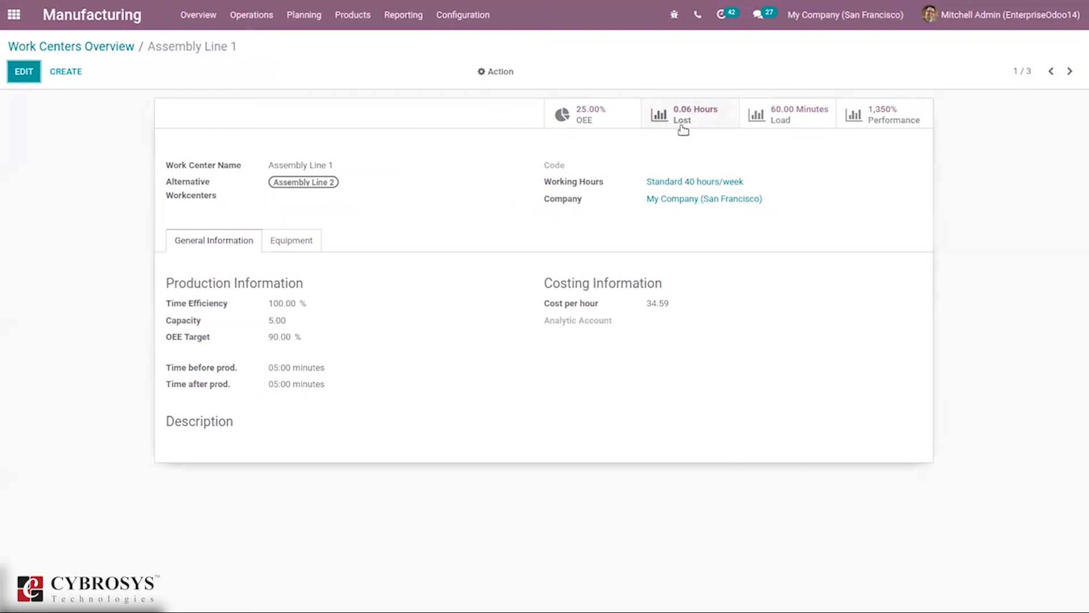
pyautogui.click(711, 116)
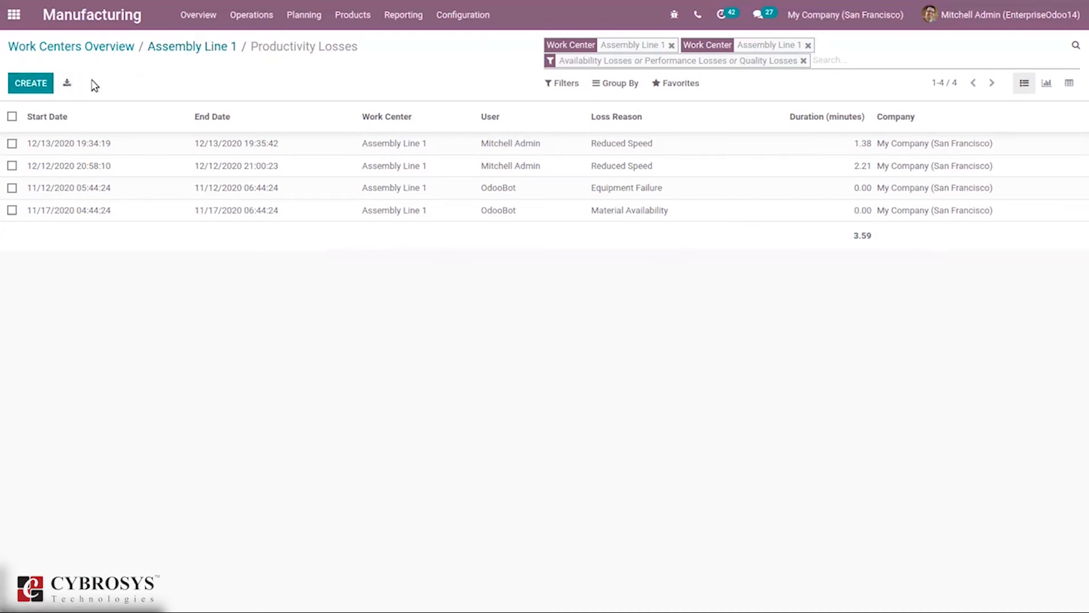
# Step: Create and save a productivity loss for Assembly Line 1 with loss reason Process Defect, and return to the work center form
pyautogui.click(32, 82)
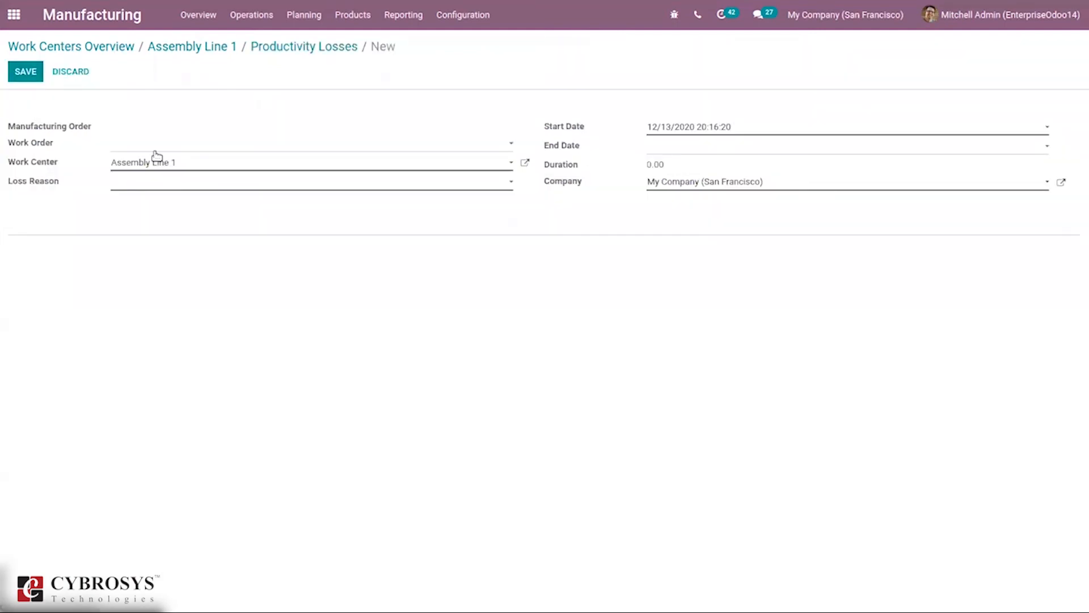
pyautogui.click(125, 186)
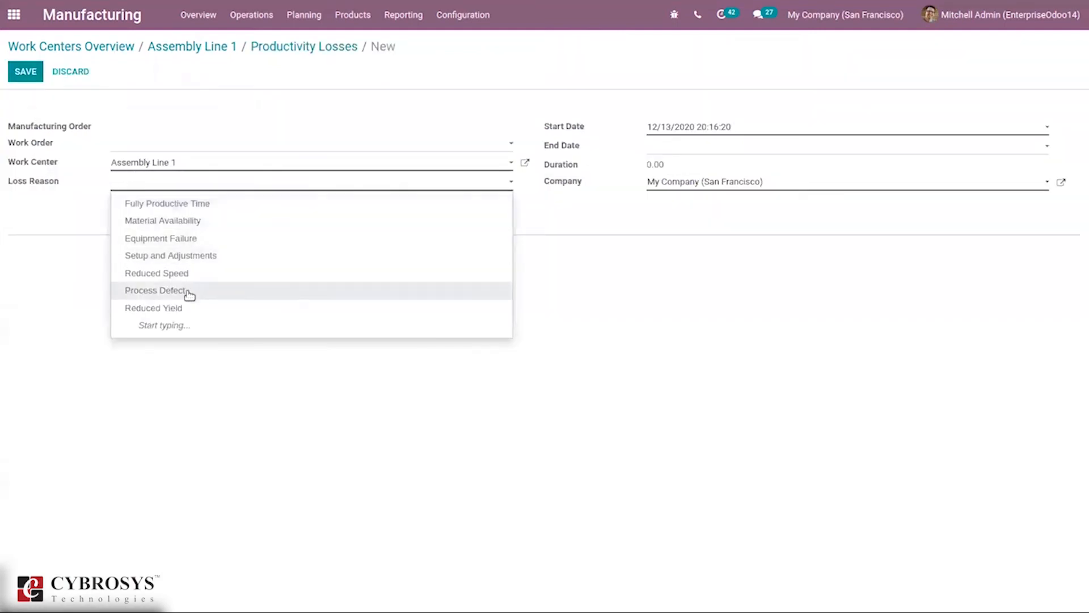
pyautogui.click(212, 293)
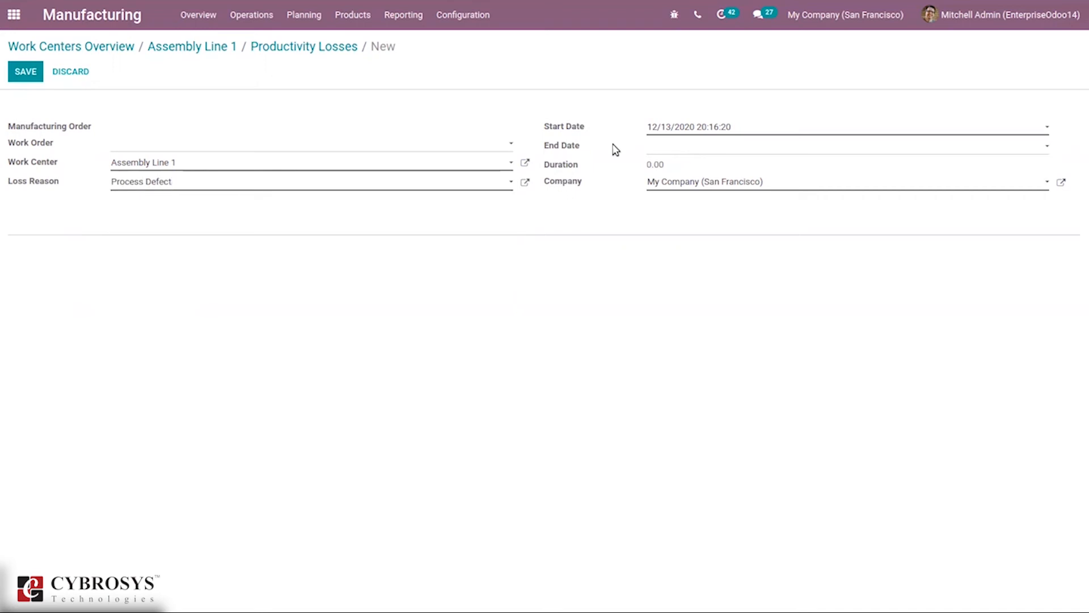
pyautogui.click(653, 166)
pyautogui.click(696, 163)
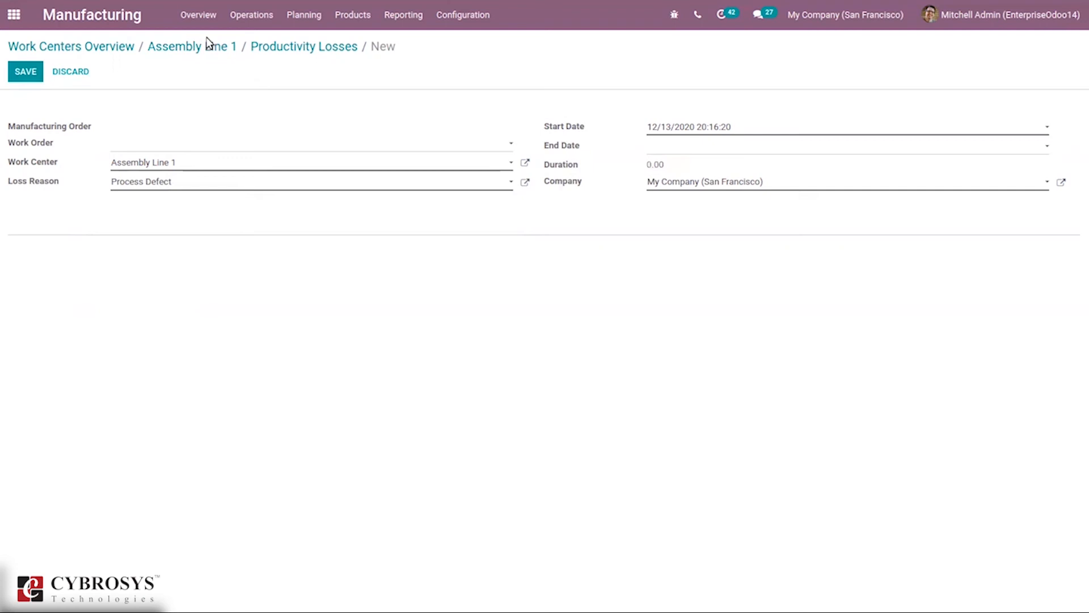
pyautogui.click(14, 72)
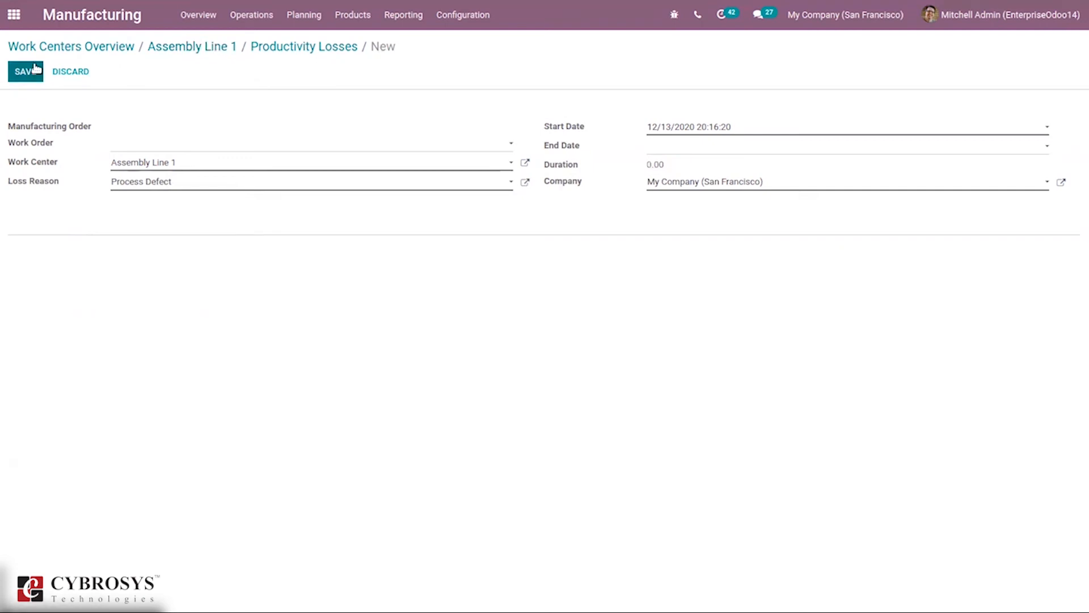
pyautogui.click(309, 47)
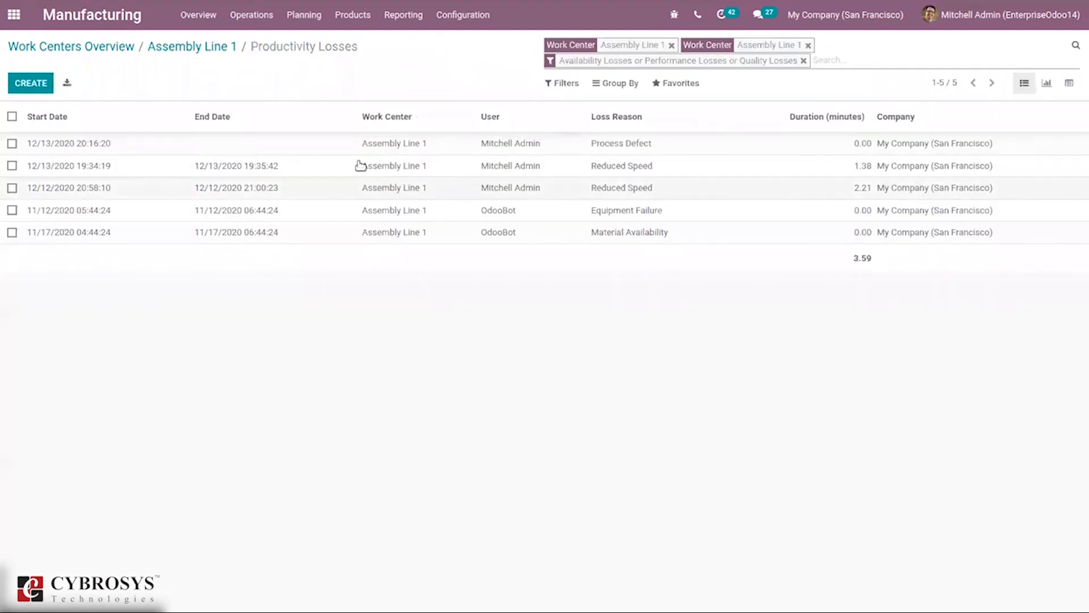
pyautogui.click(178, 49)
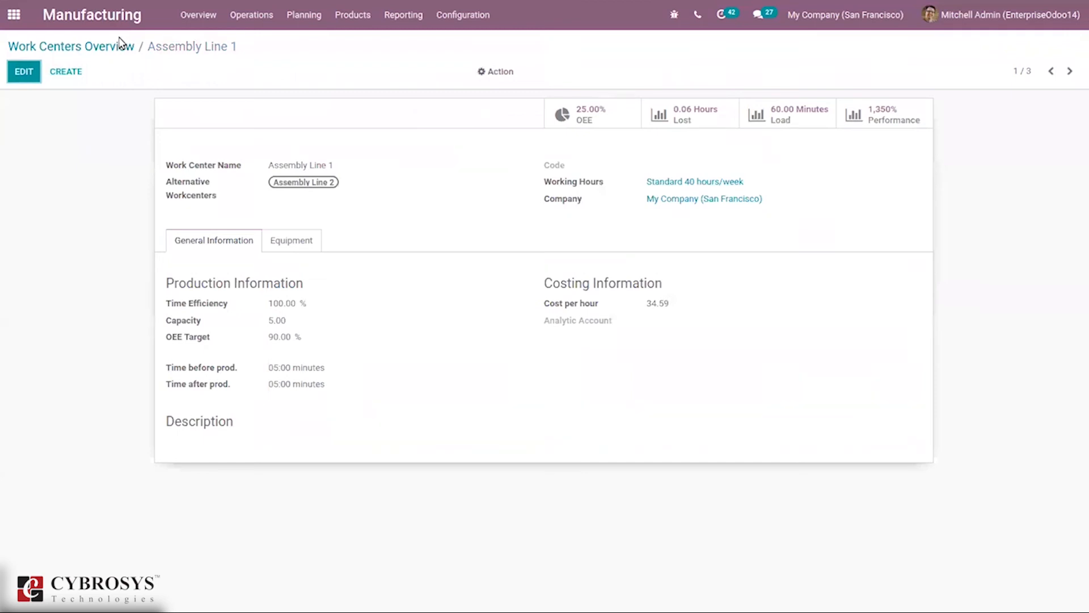
# Step: Examine Assembly Line 1's Work Center Loads chart by the measures Quantity, Duration Per Unit and Worksheet page
pyautogui.click(791, 118)
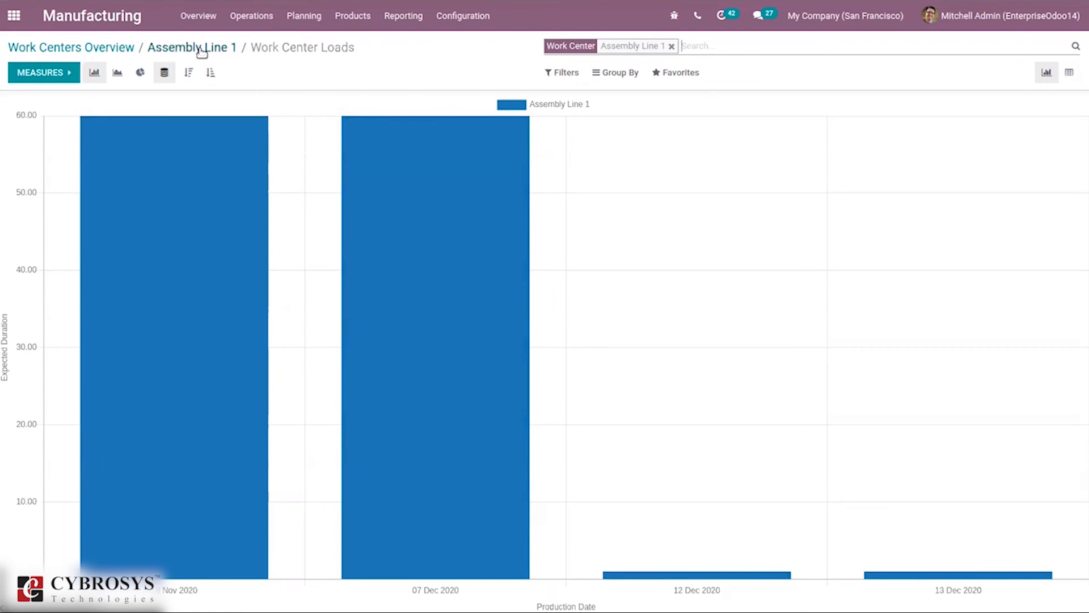
pyautogui.click(62, 76)
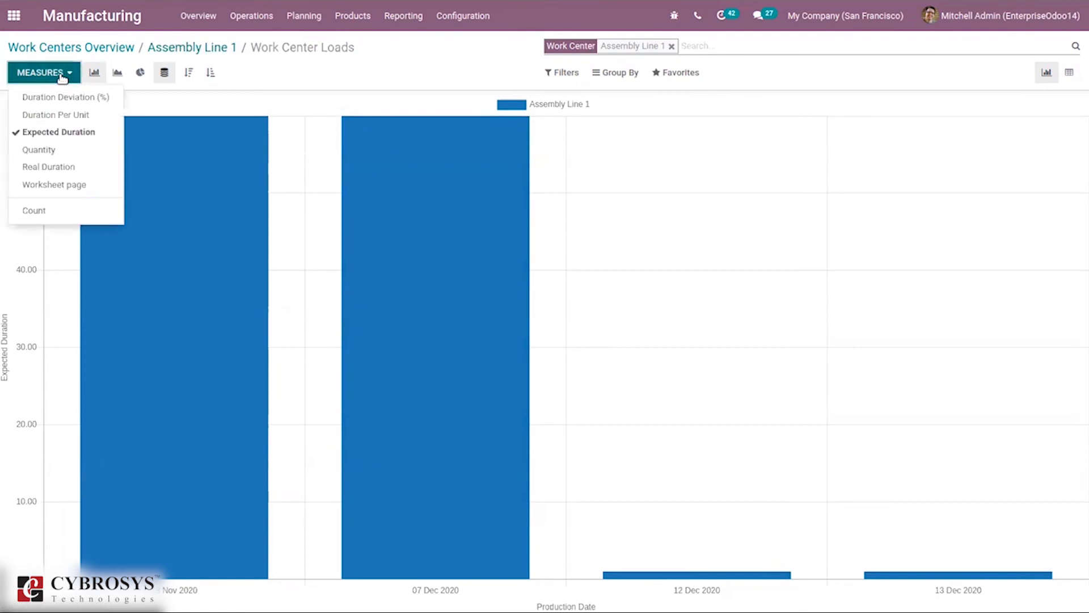
pyautogui.click(70, 149)
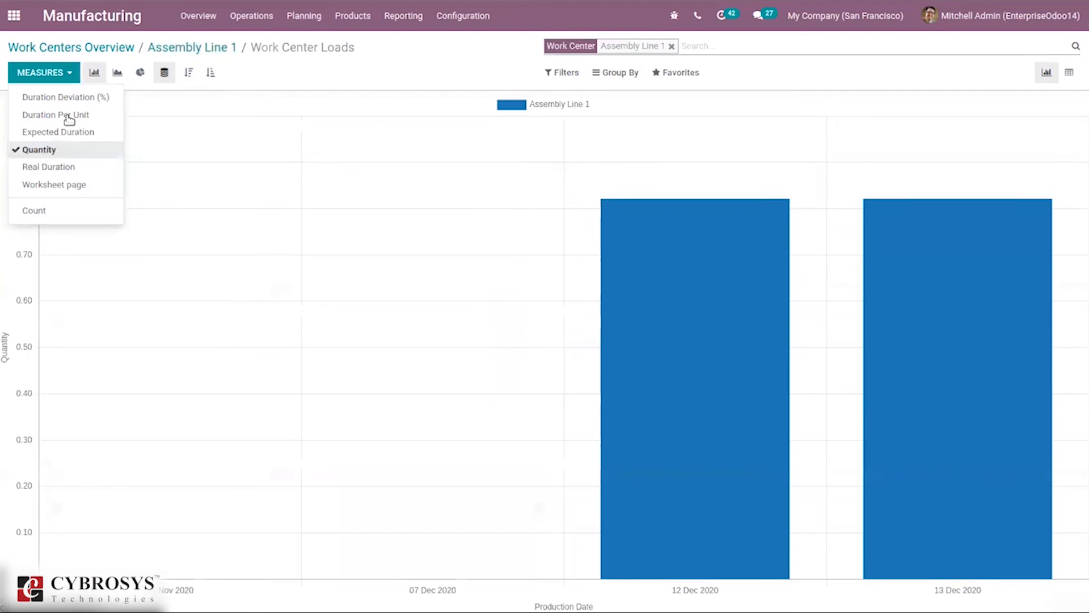
pyautogui.click(64, 115)
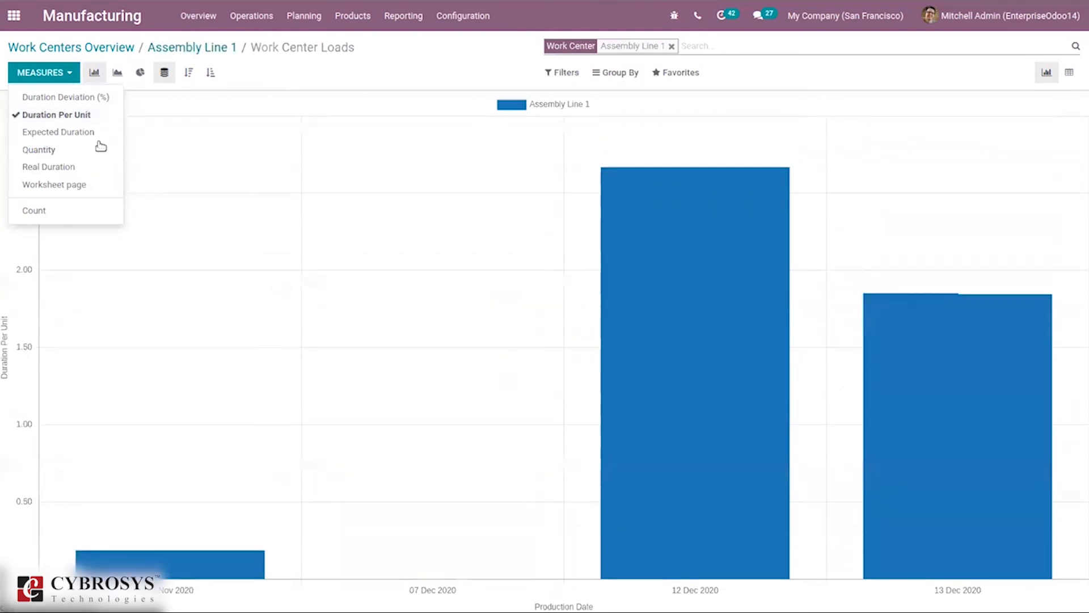
pyautogui.click(61, 183)
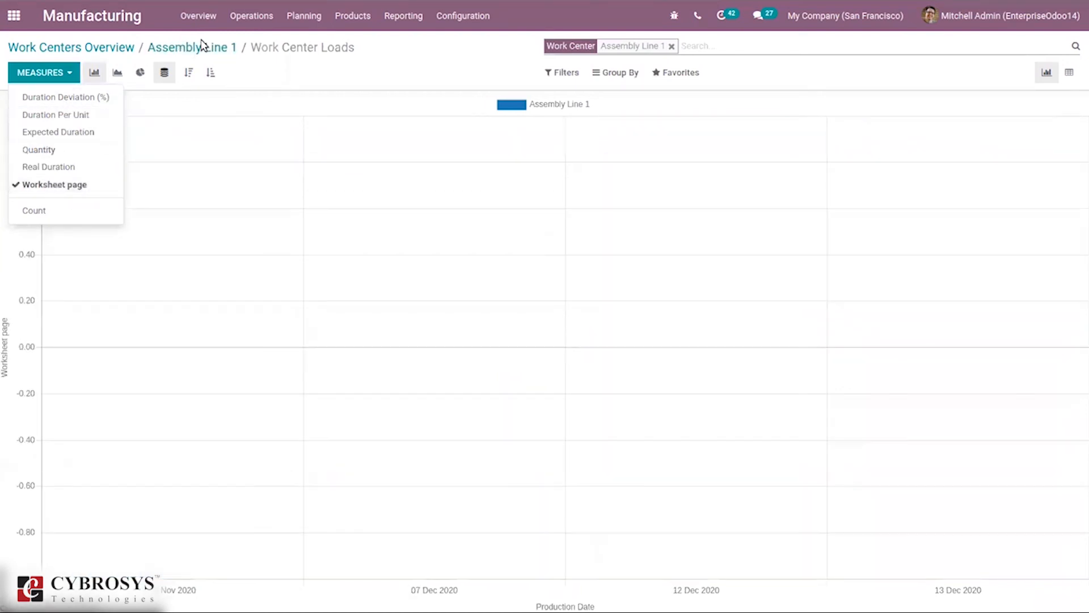
# Step: Examine Assembly Line 1's performance report of completed work orders in graph, pivot, list and Gantt views, and return to the work center form
pyautogui.click(203, 49)
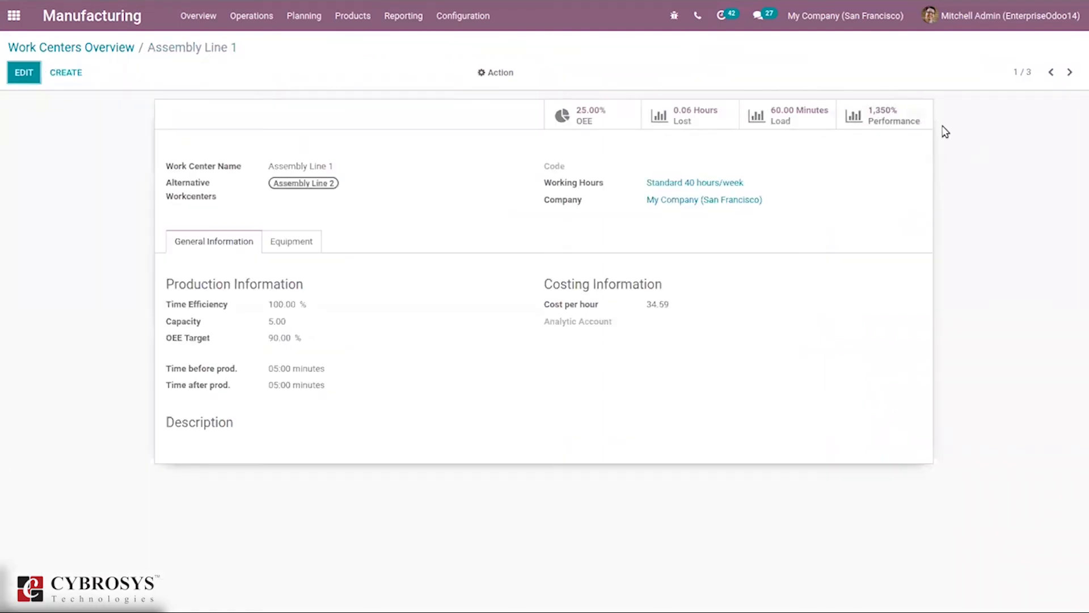
pyautogui.click(907, 116)
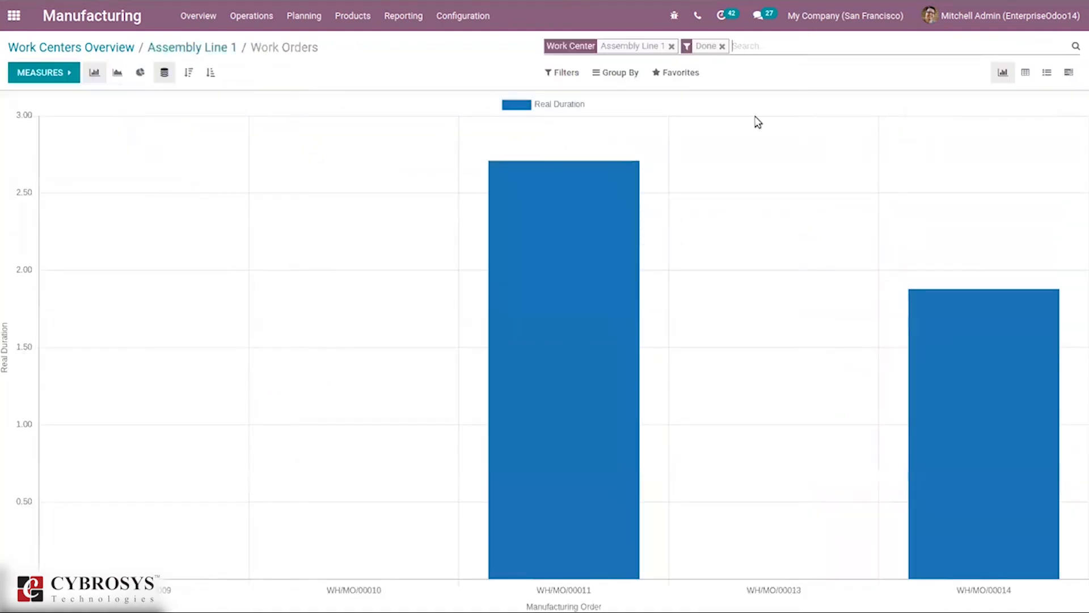
pyautogui.click(1025, 72)
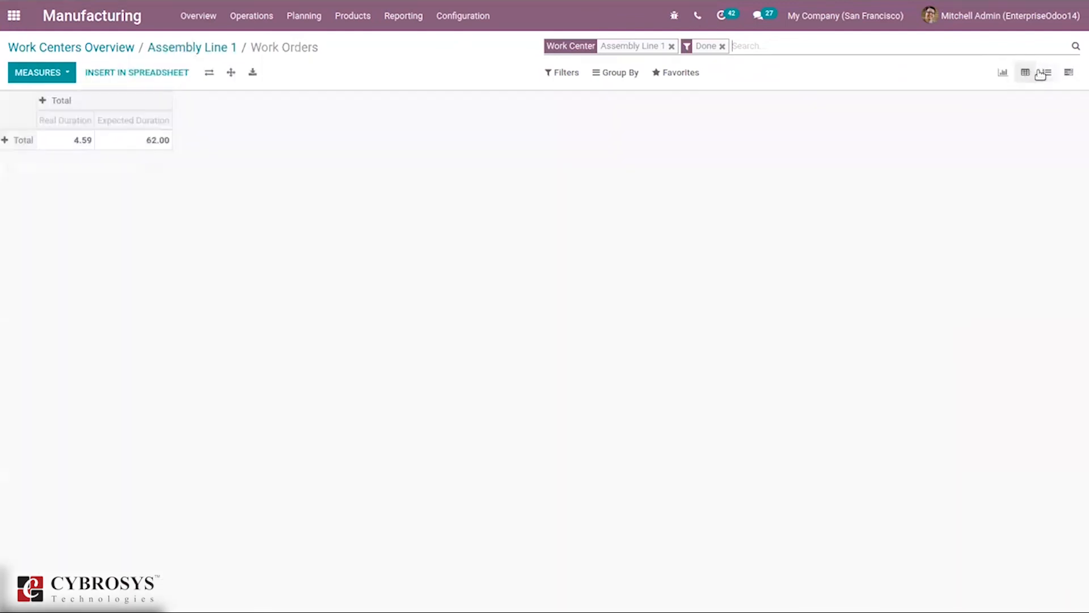
pyautogui.click(1045, 72)
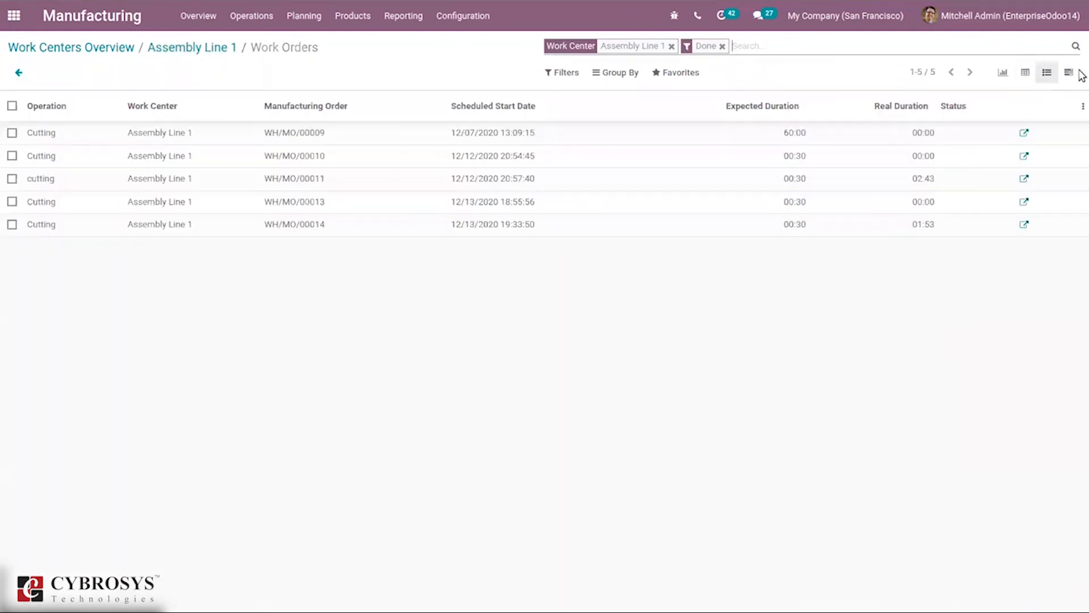
pyautogui.click(1069, 72)
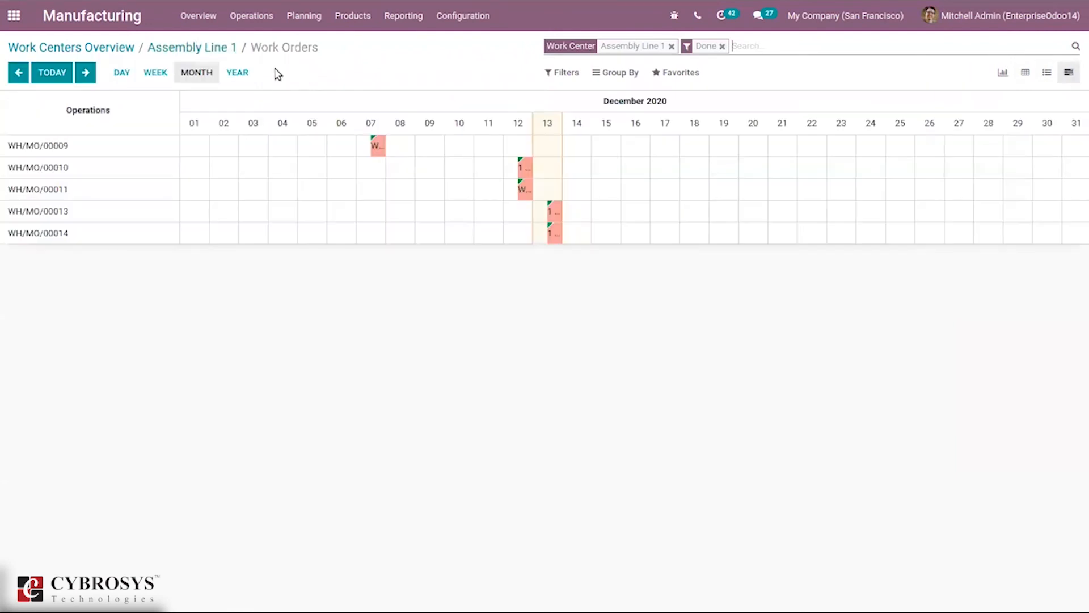
pyautogui.click(186, 51)
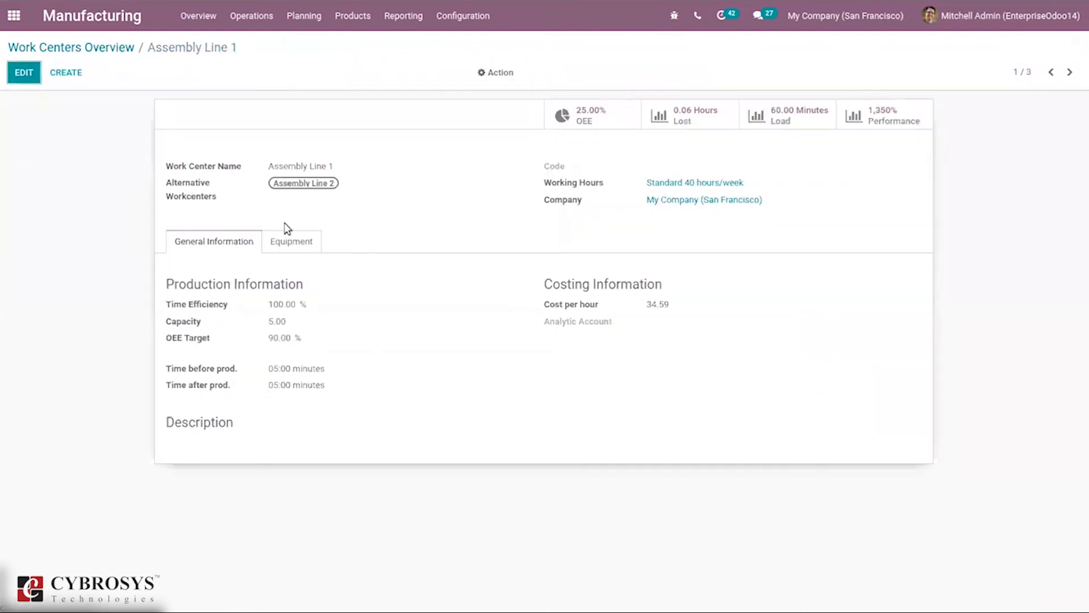
# Step: Examine the maintenance equipment assigned to Assembly Line 1, including the MTBF, MTTR and estimated next failure columns, and return to the Work Centers Overview
pyautogui.click(24, 73)
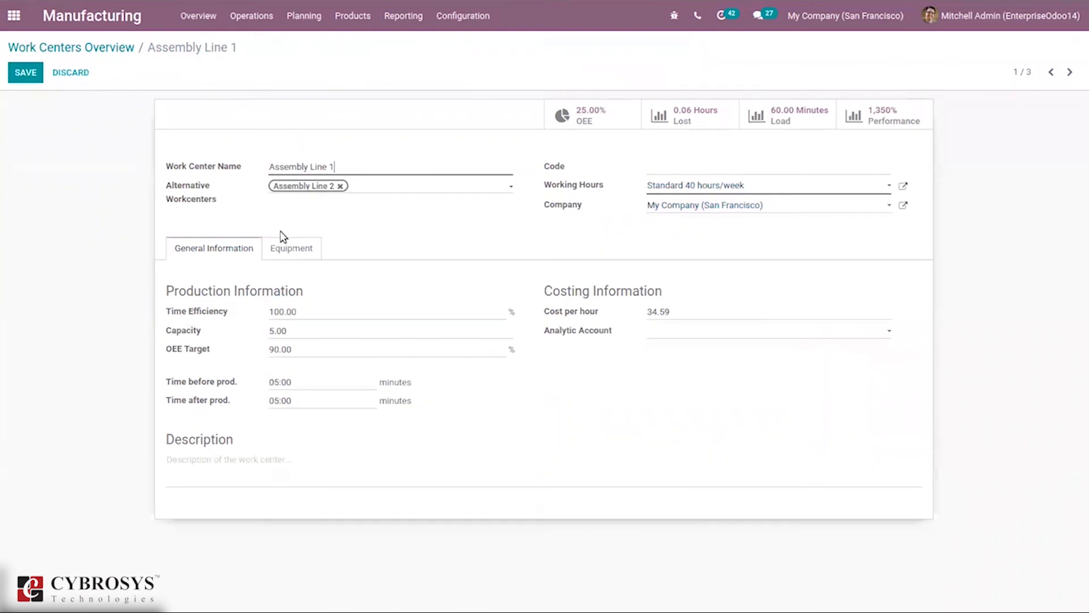
pyautogui.click(290, 250)
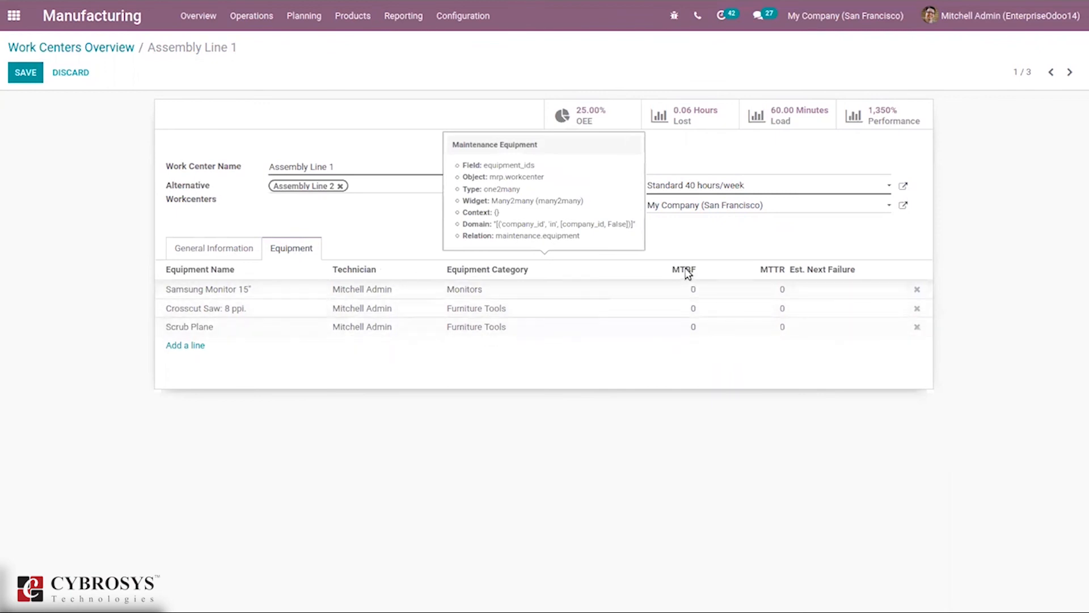
pyautogui.moveTo(687, 274)
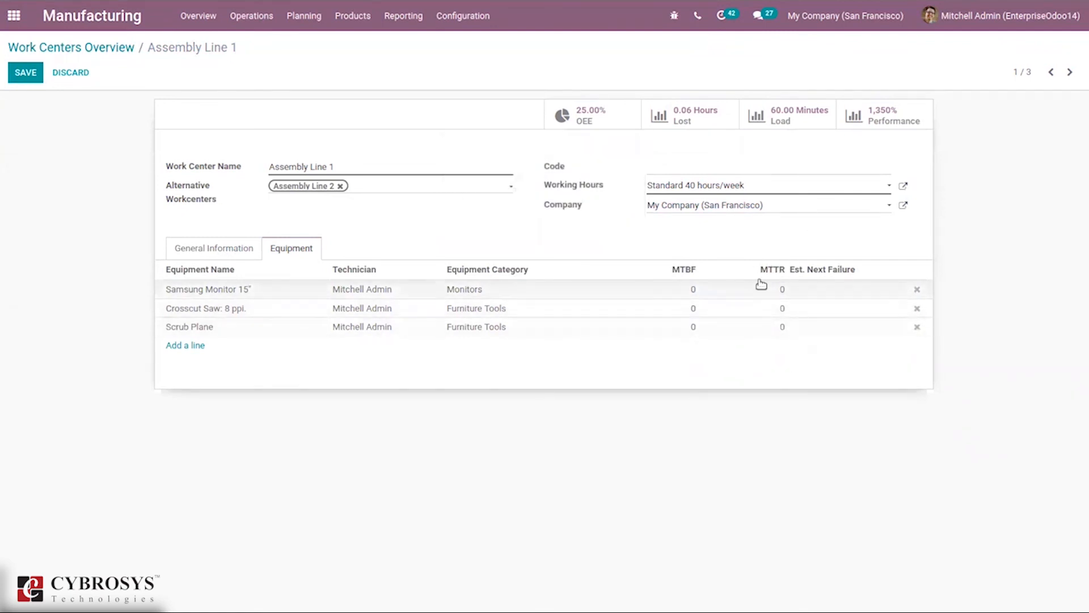
pyautogui.moveTo(833, 271)
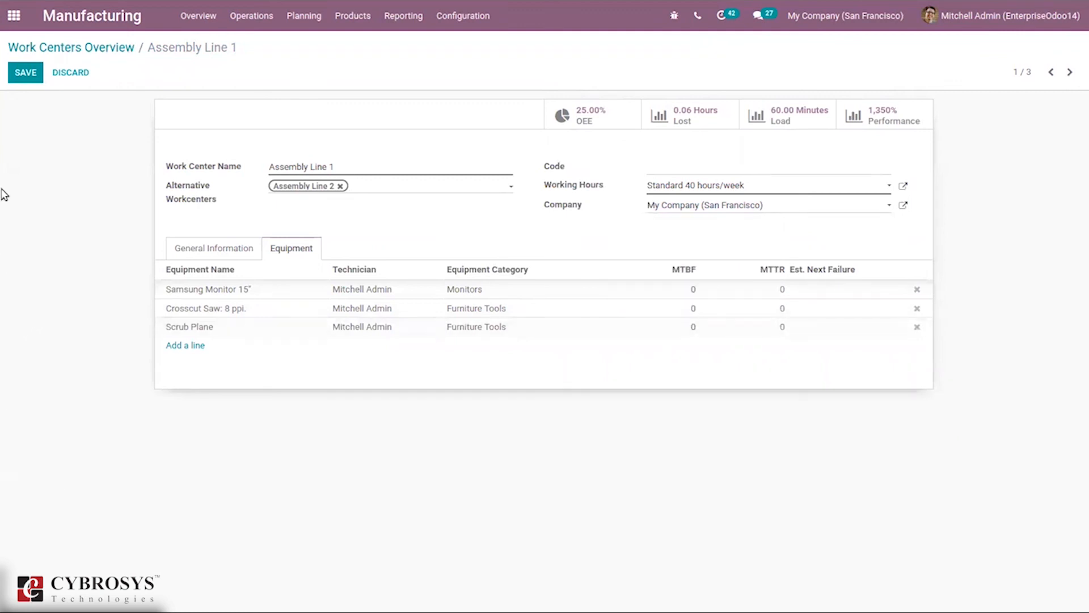
pyautogui.click(213, 248)
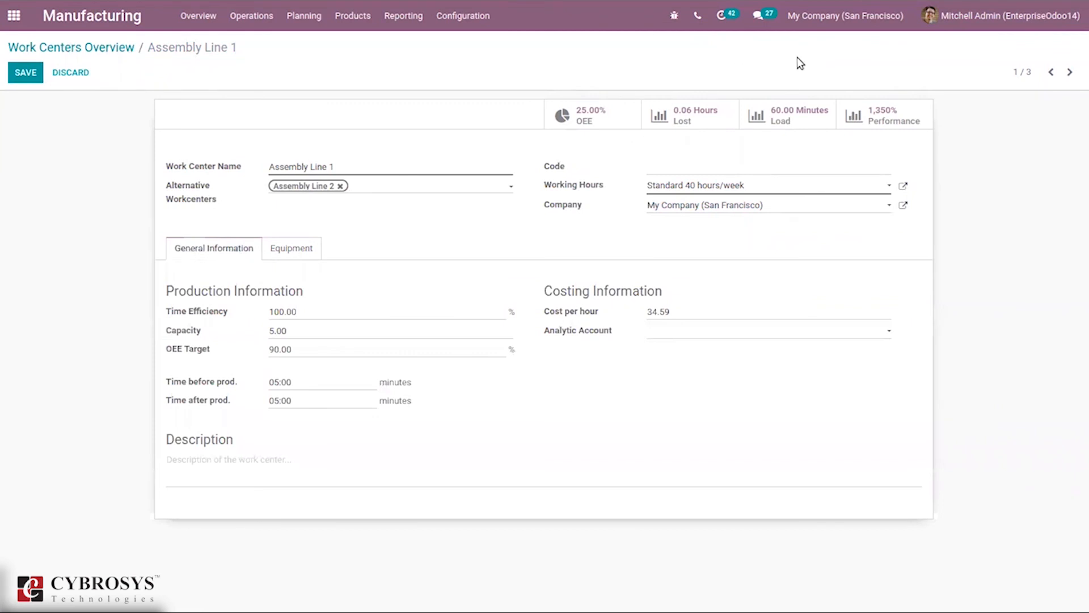
pyautogui.click(25, 72)
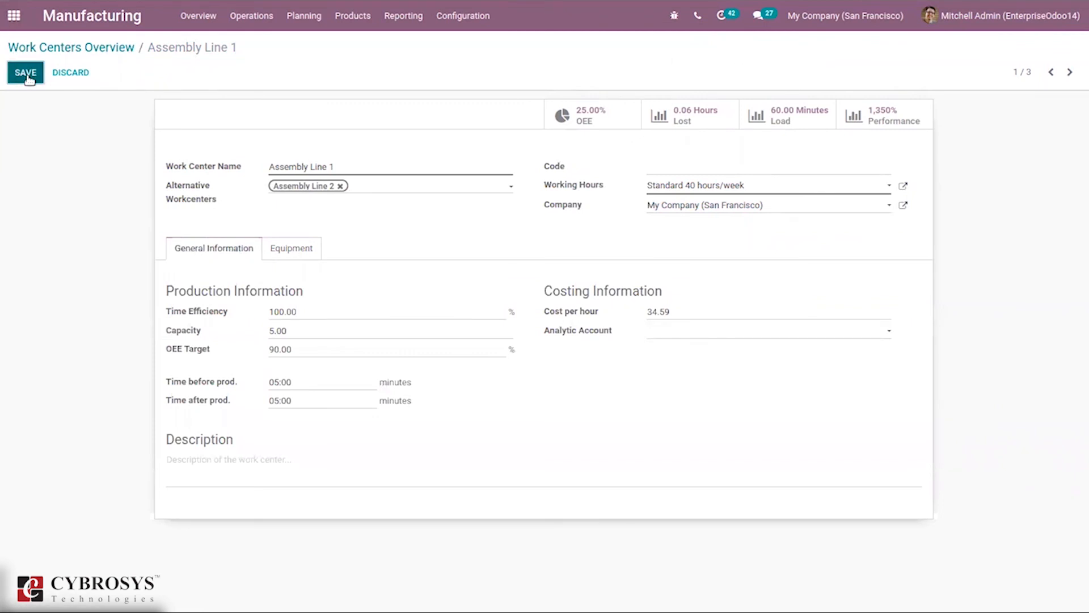
pyautogui.click(107, 49)
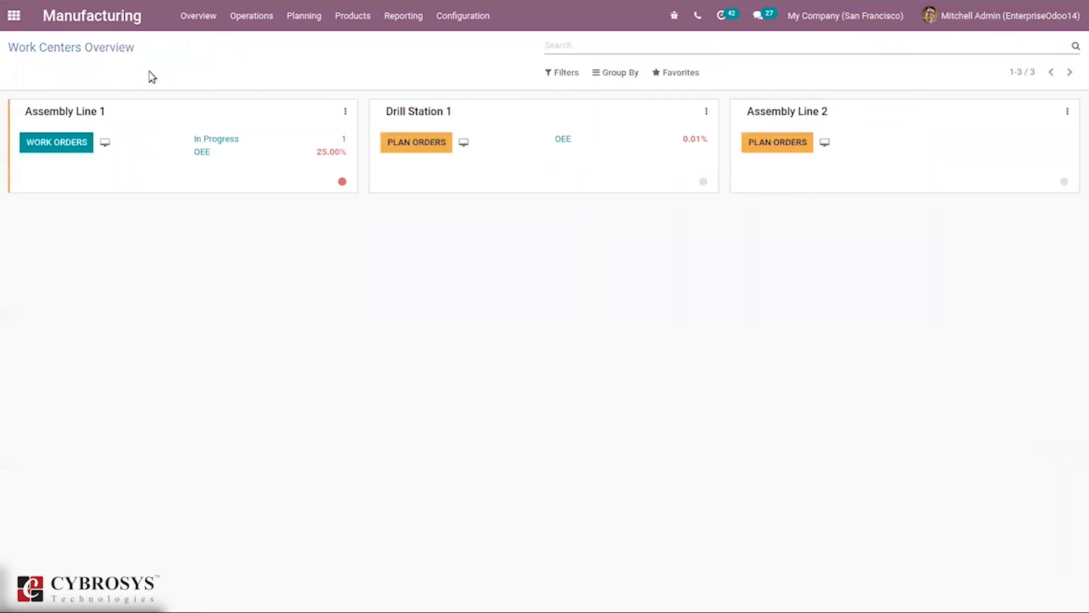
# Step: Examine the operations section of a new bill of materials and return to the Bills of Materials list without saving
pyautogui.click(335, 16)
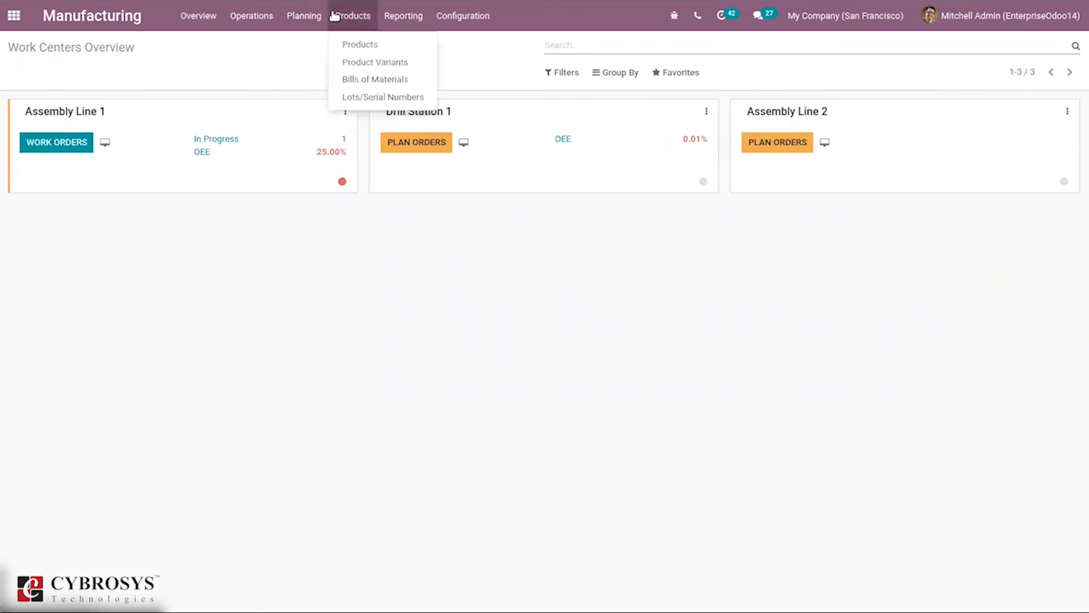
pyautogui.click(389, 79)
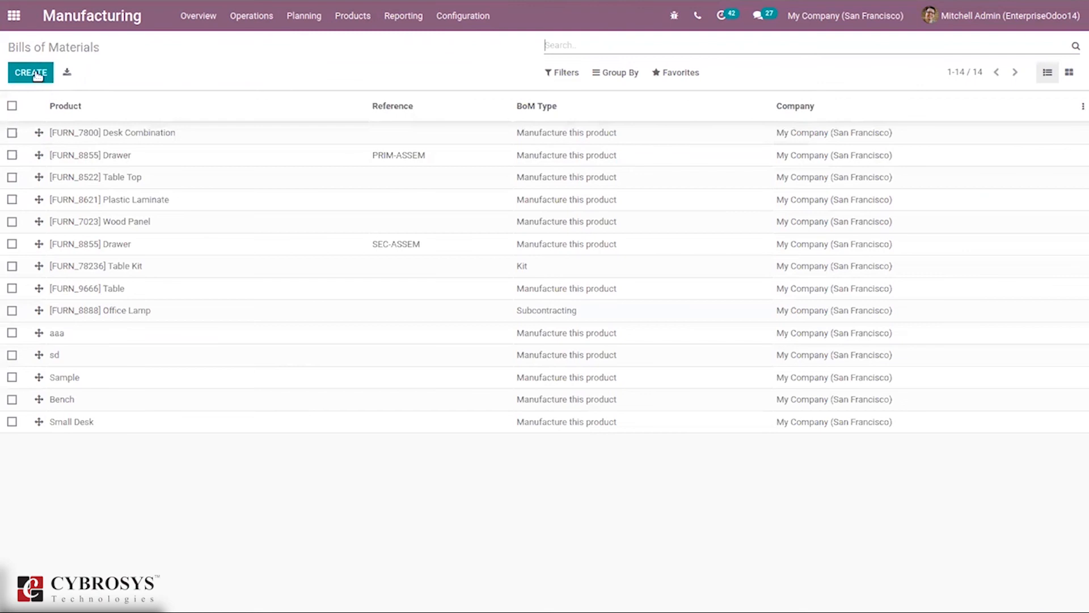
pyautogui.click(34, 72)
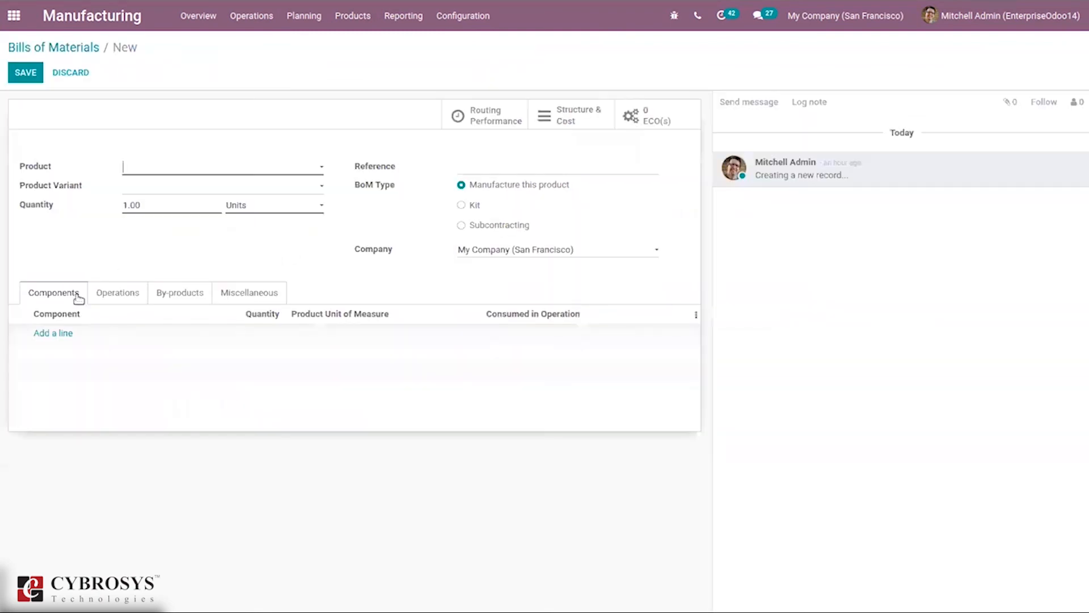
pyautogui.click(107, 294)
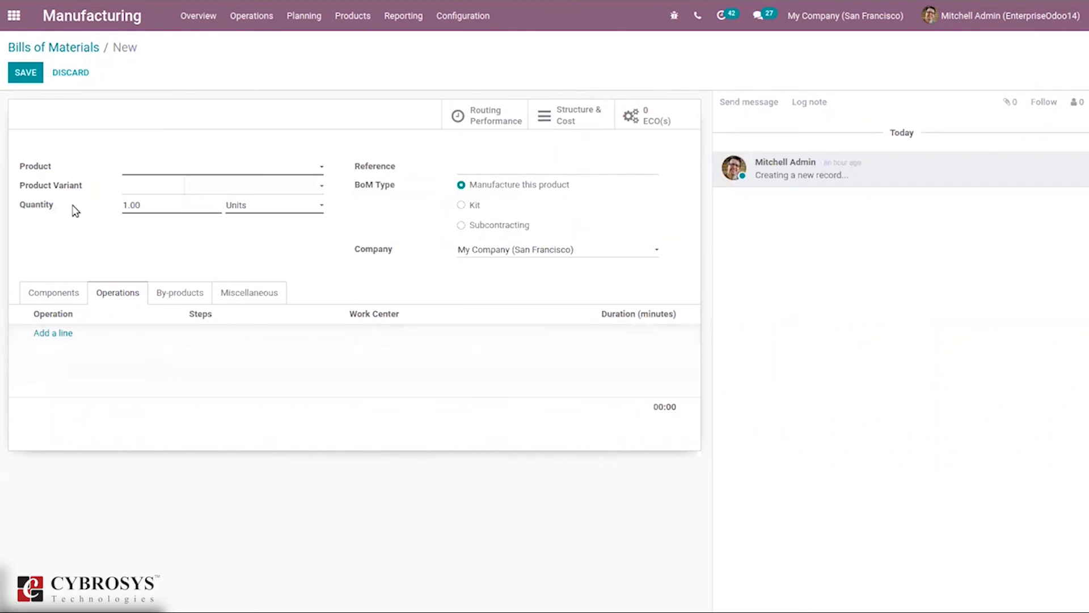
pyautogui.click(63, 46)
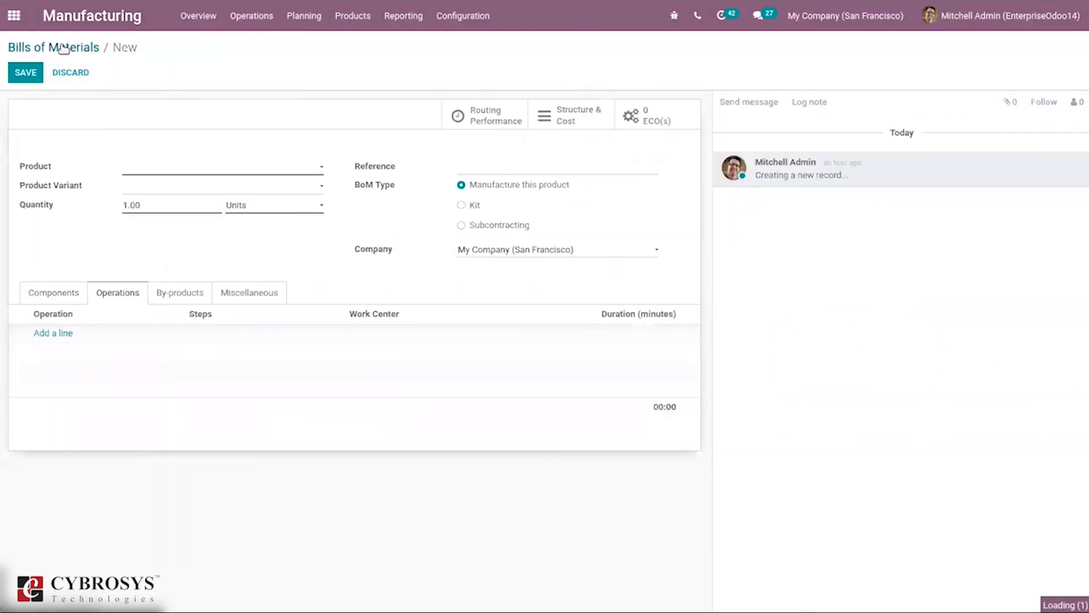
# Step: Examine the work orders section of a new manufacturing order, leave it unsaved, and view the list of all work orders
pyautogui.click(284, 15)
pyautogui.moveTo(267, 15)
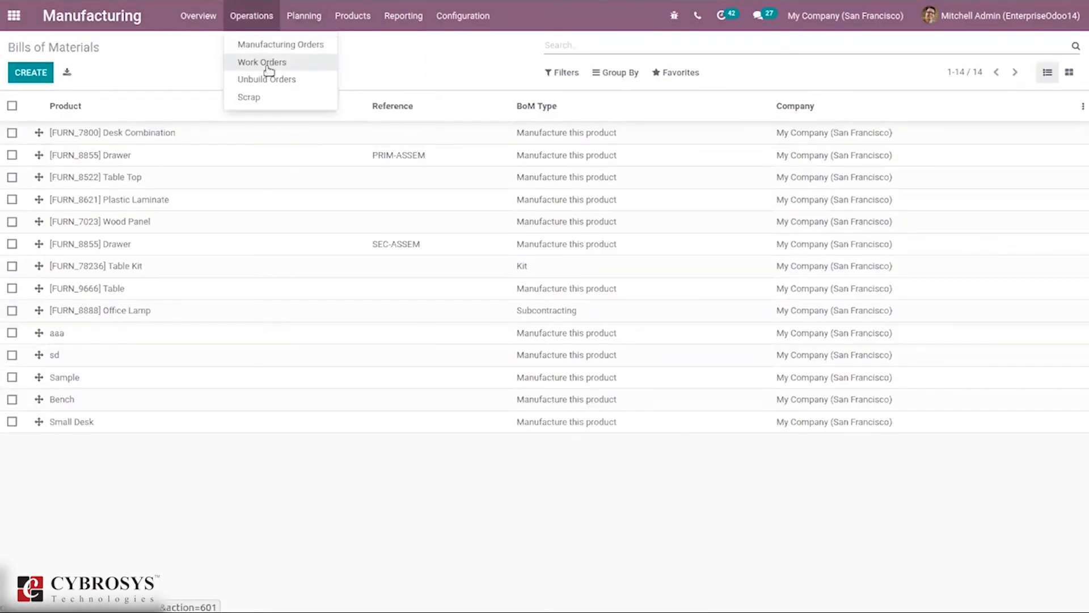
pyautogui.click(267, 44)
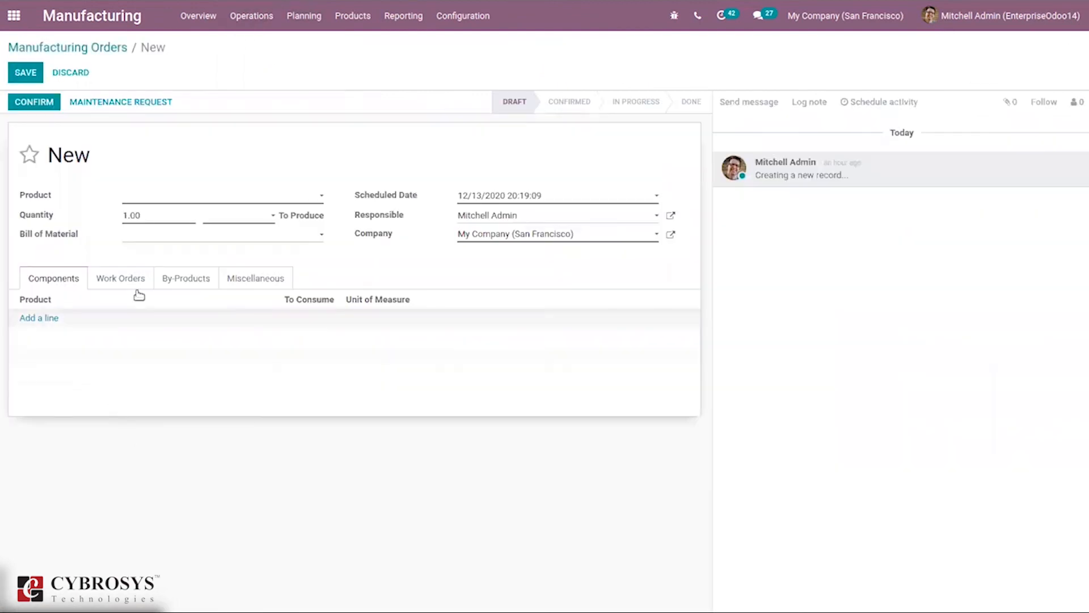
pyautogui.click(124, 281)
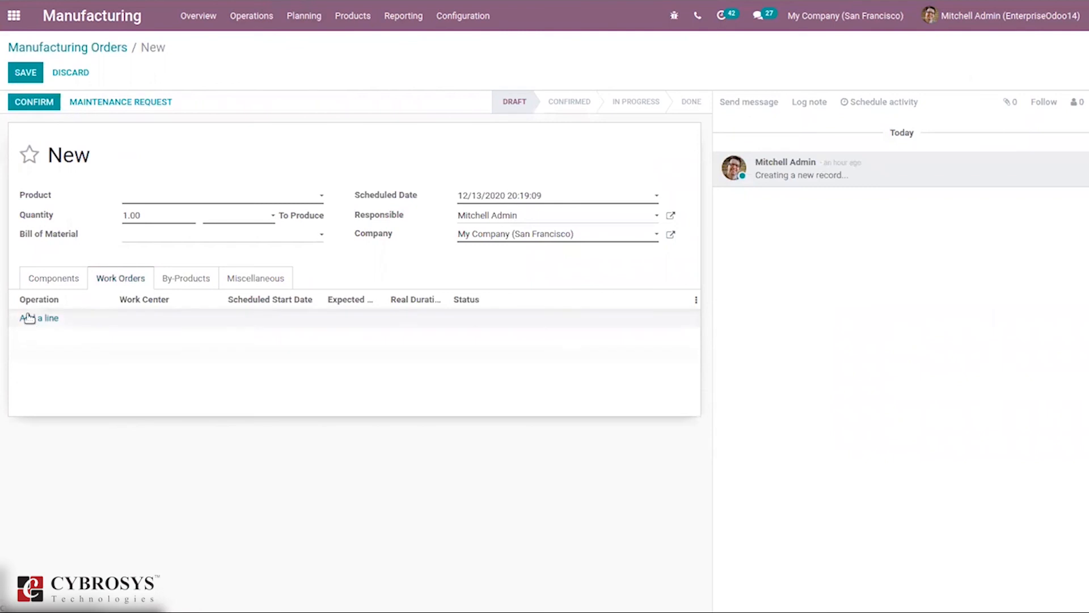
pyautogui.click(87, 48)
pyautogui.click(262, 10)
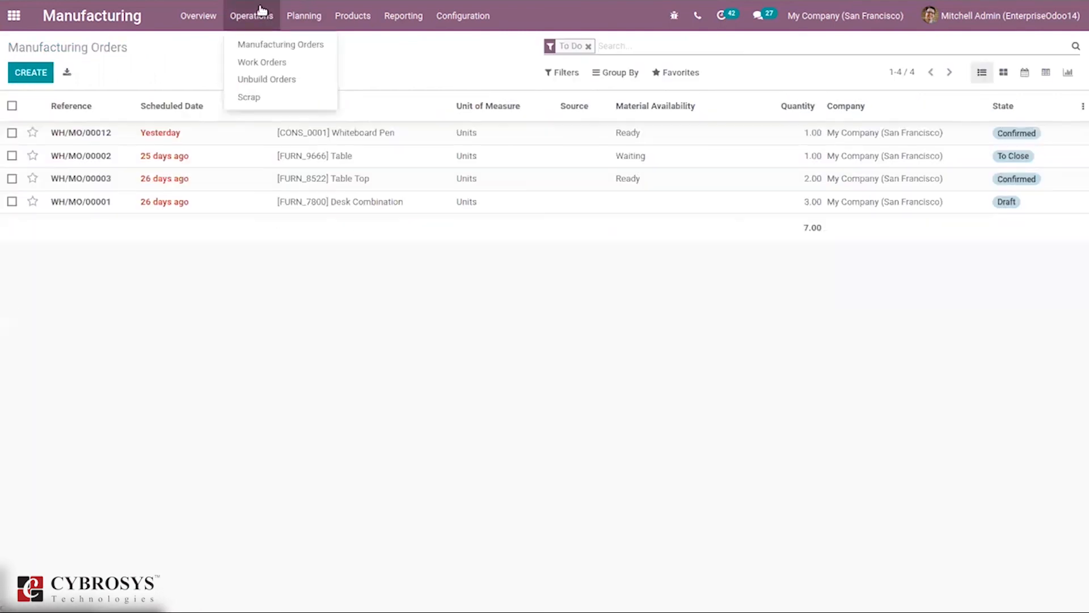
pyautogui.click(275, 64)
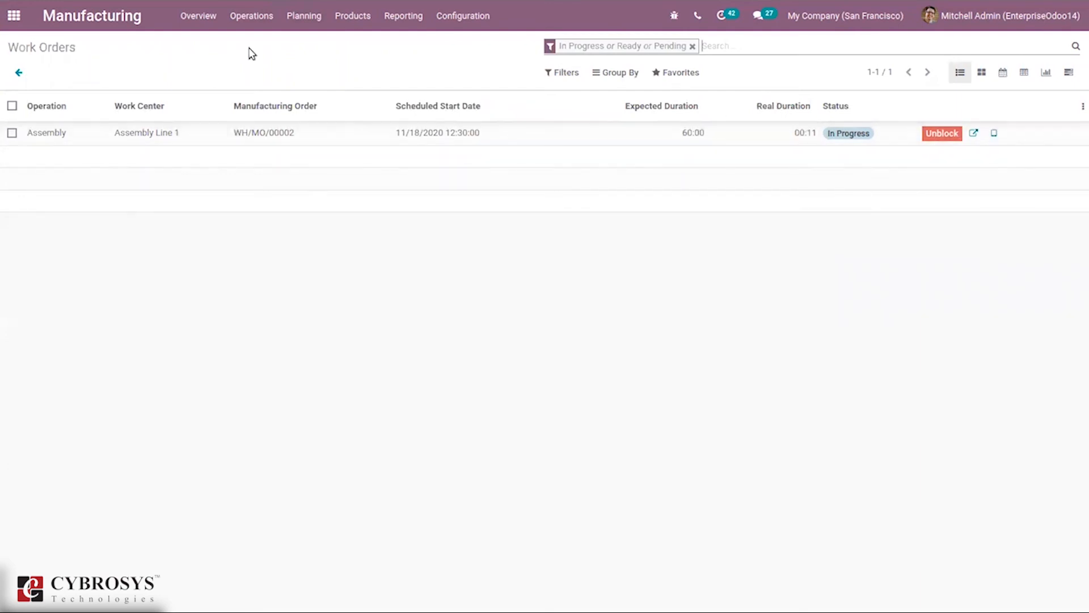
# Step: Unblock Assembly Line 1 in the Work Centers Overview
pyautogui.click(196, 14)
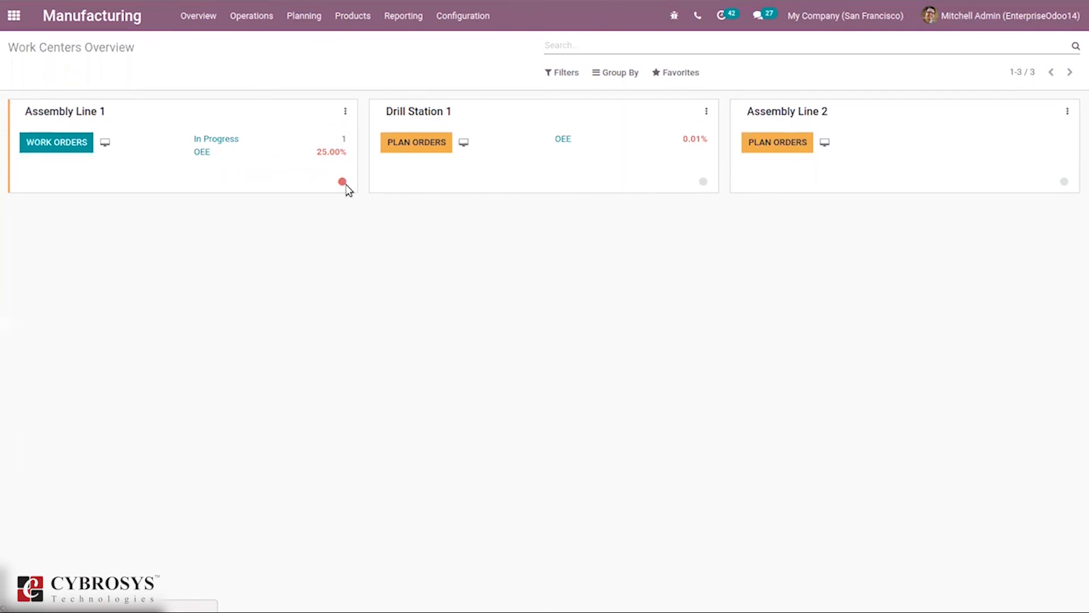
pyautogui.click(344, 181)
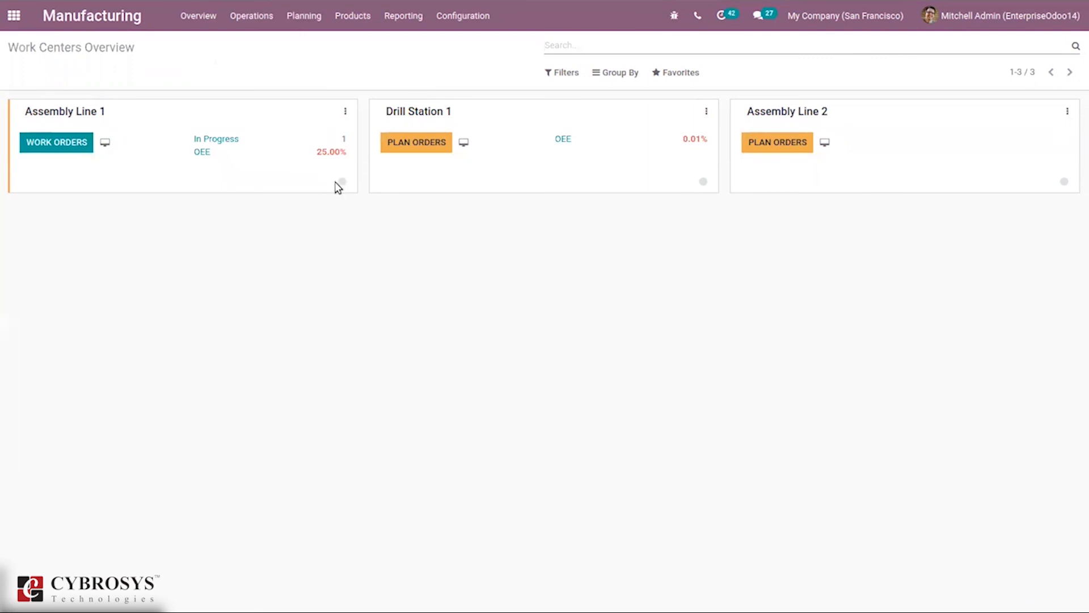
# Step: Block the Drill Station 1 work center with the loss reason Reduced Yield
pyautogui.click(704, 182)
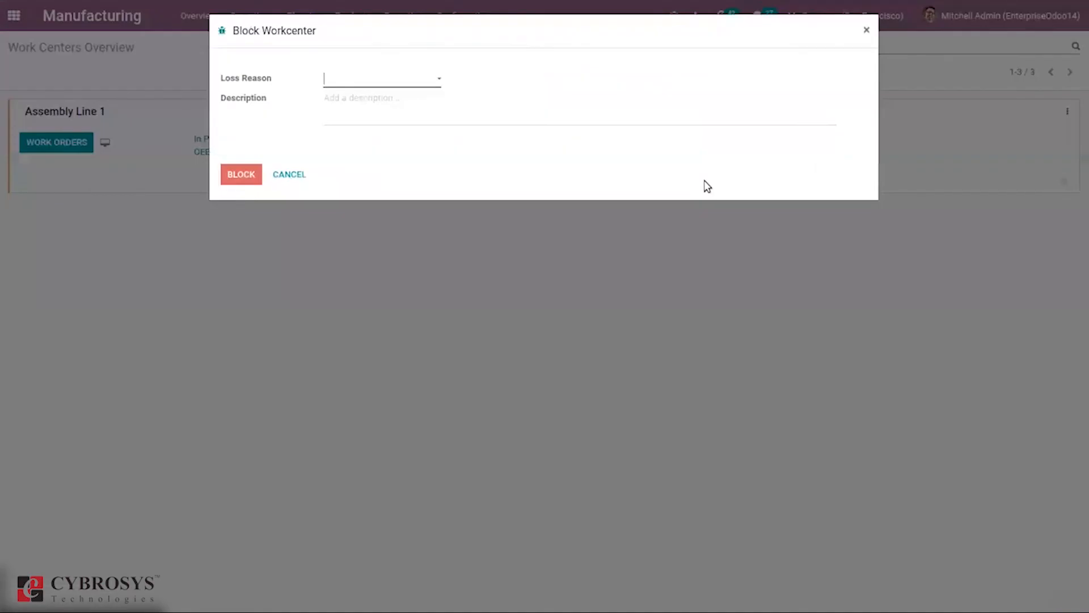
pyautogui.click(364, 85)
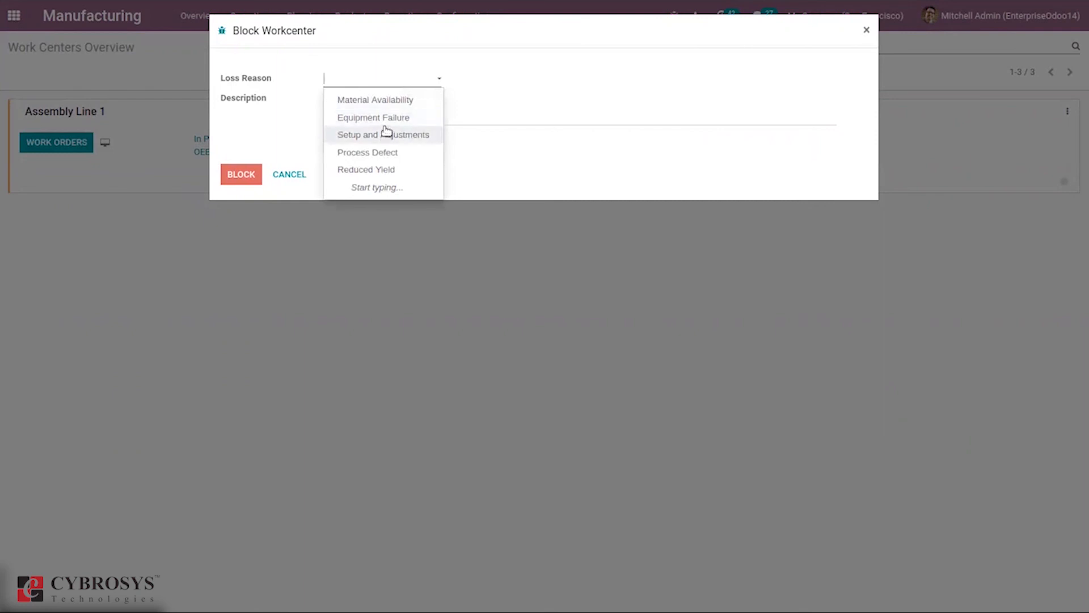
pyautogui.click(395, 170)
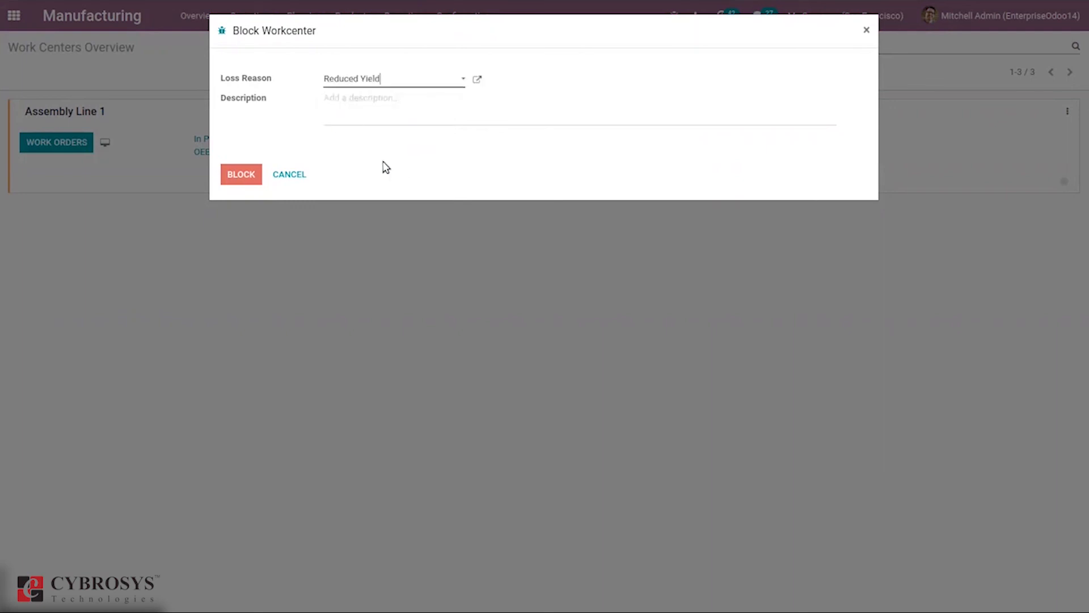
pyautogui.click(253, 175)
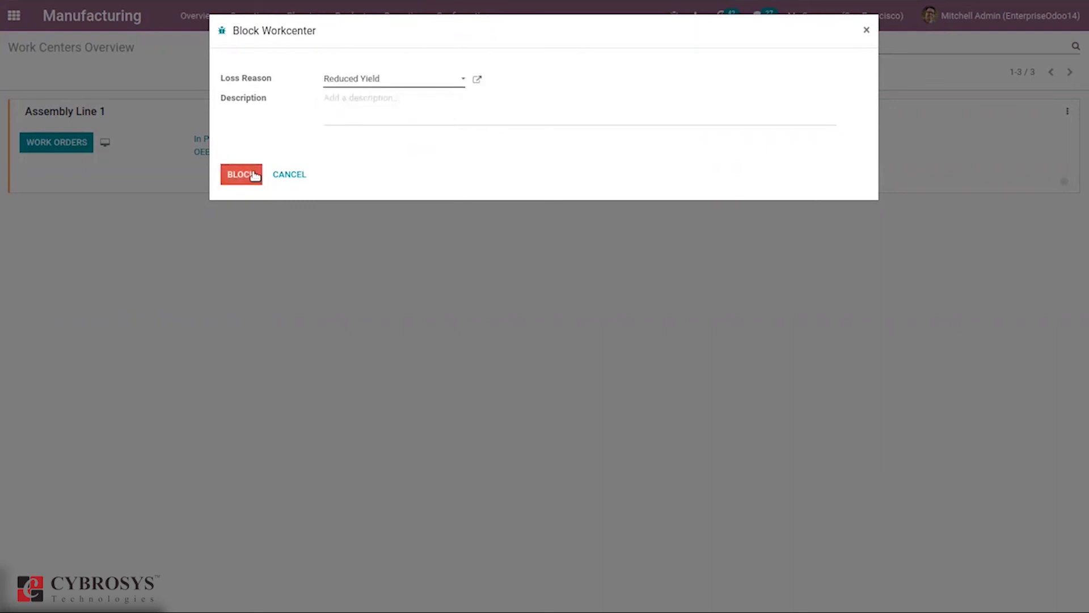